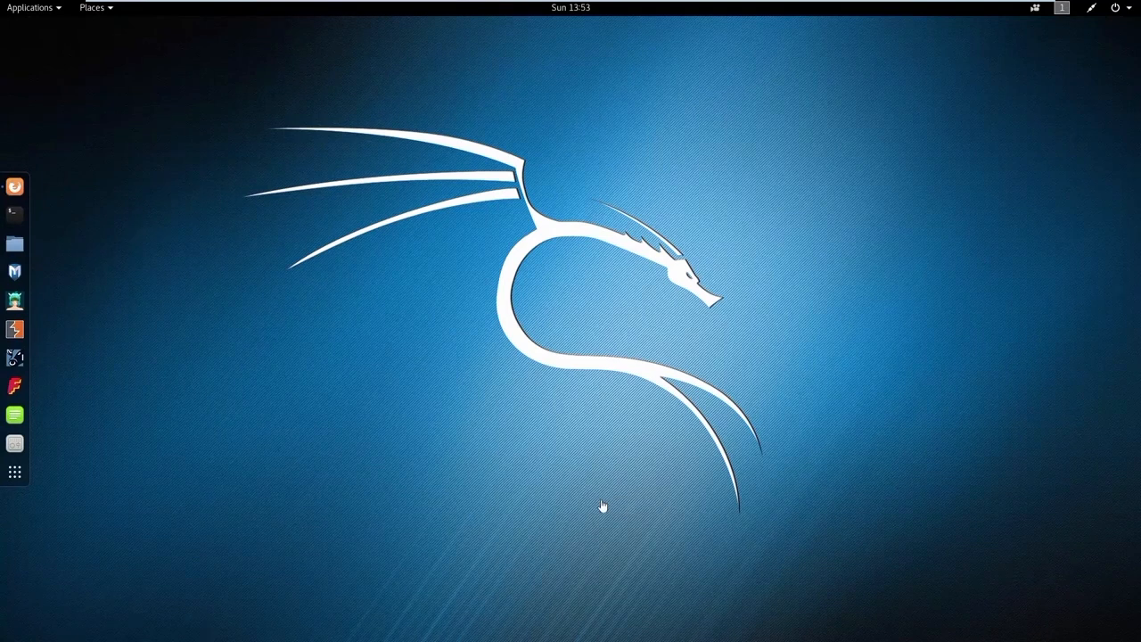
Step: Launch Maltego (maltegoce) from the Information Gathering tools
click(39, 13)
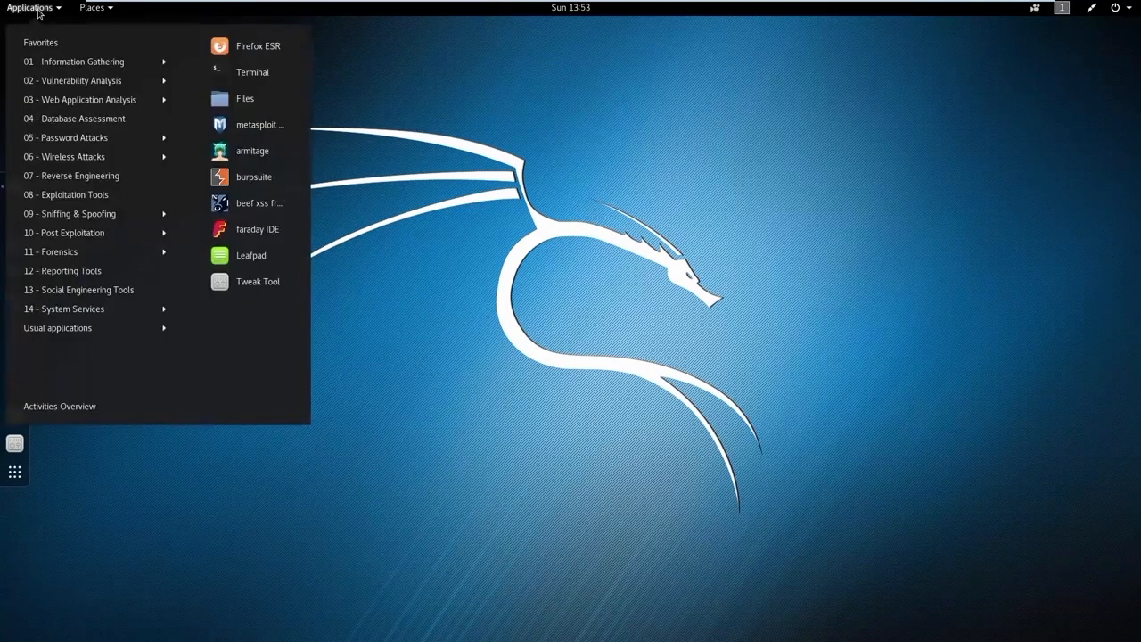
mouse_move(100, 63)
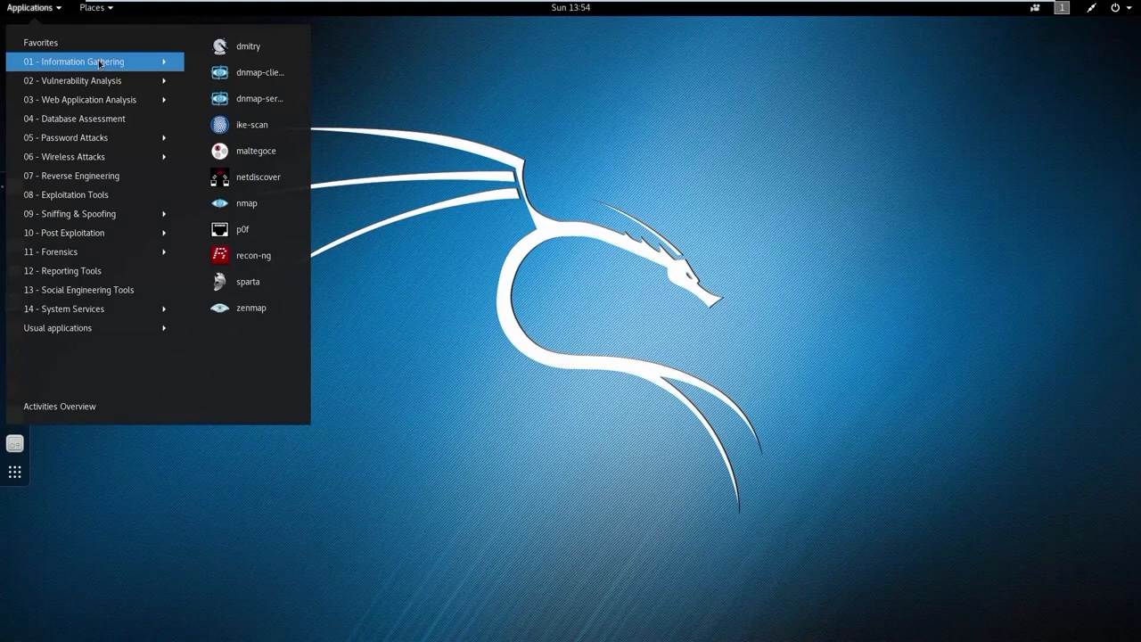
click(270, 162)
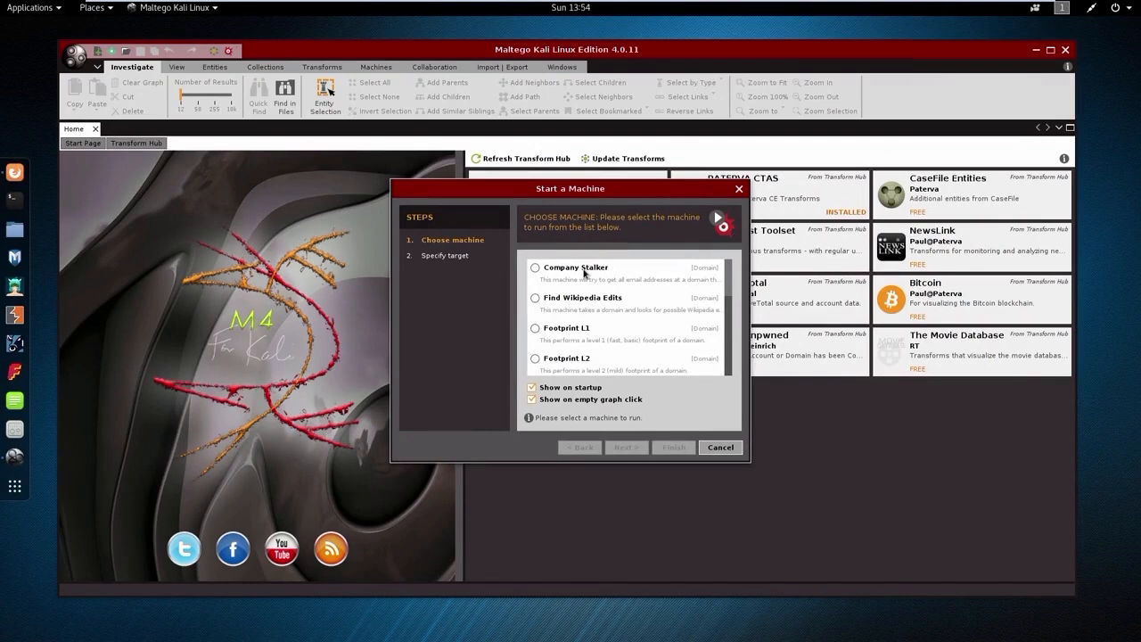
Step: Dismiss the Start a Machine wizard and maximize the Maltego window
drag(572, 192, 522, 190)
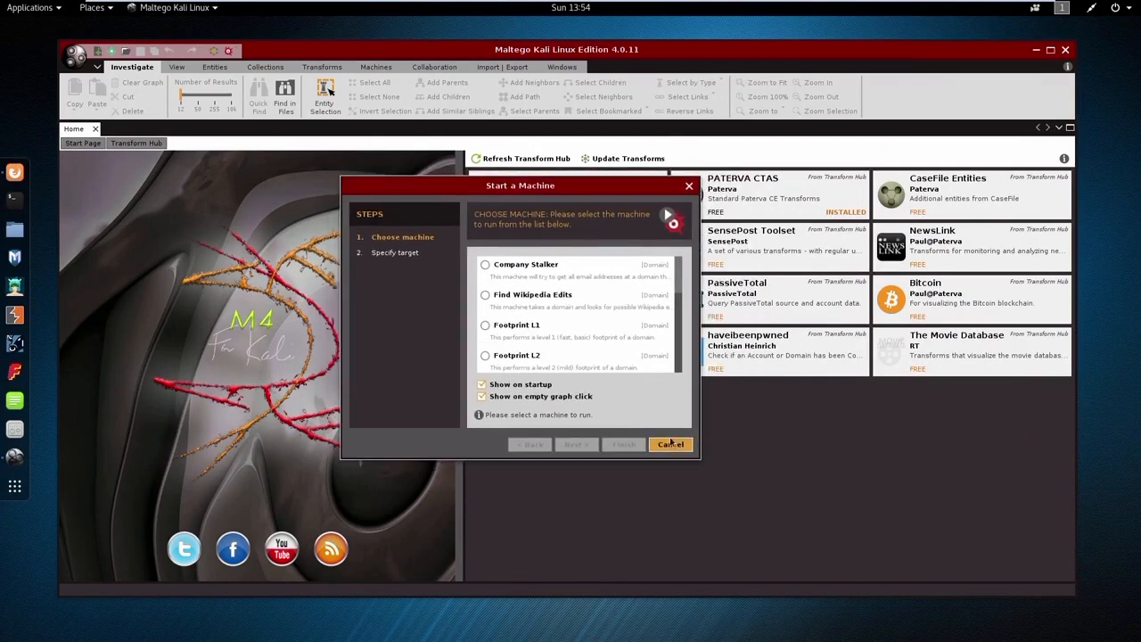
click(670, 445)
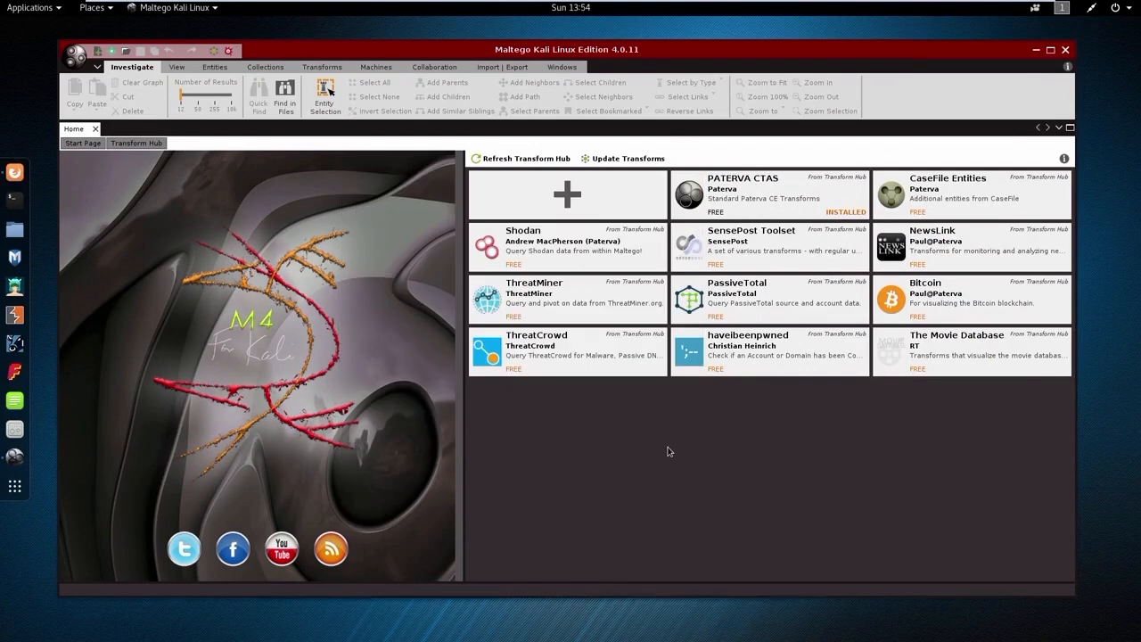
click(1051, 50)
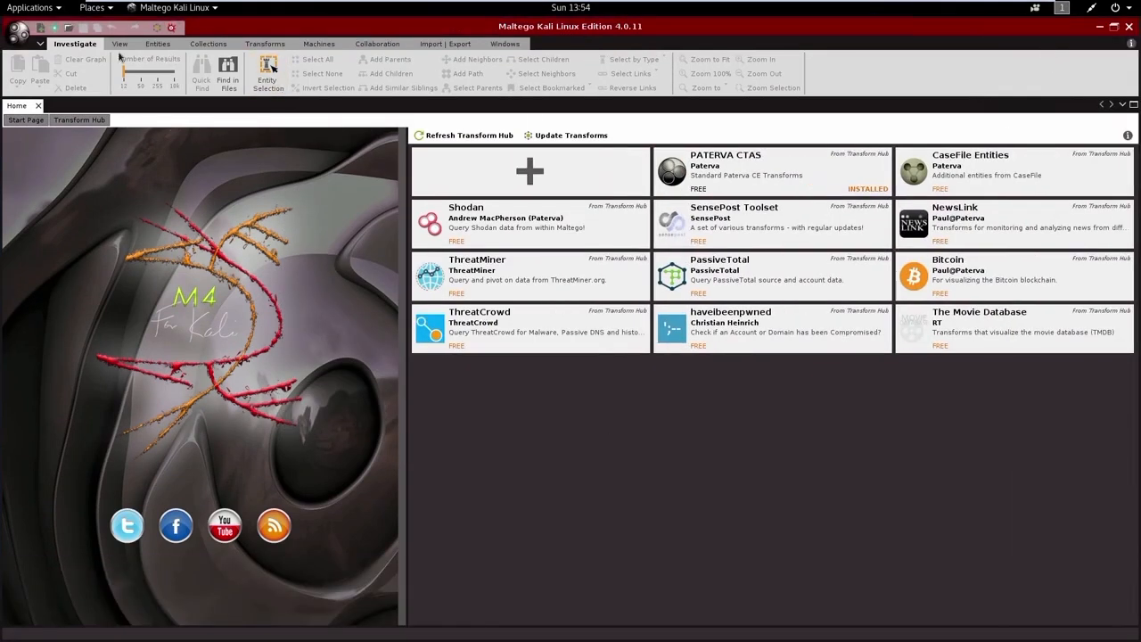
Step: Create a new blank graph and open the Transform Manager
mouse_move(603, 217)
click(266, 45)
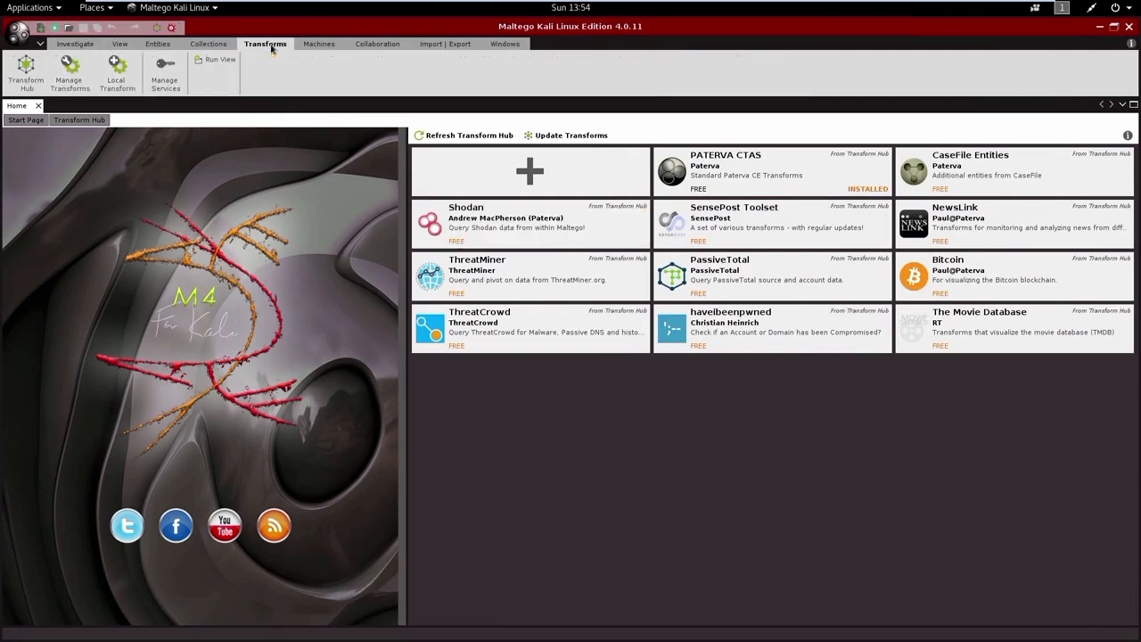
click(40, 32)
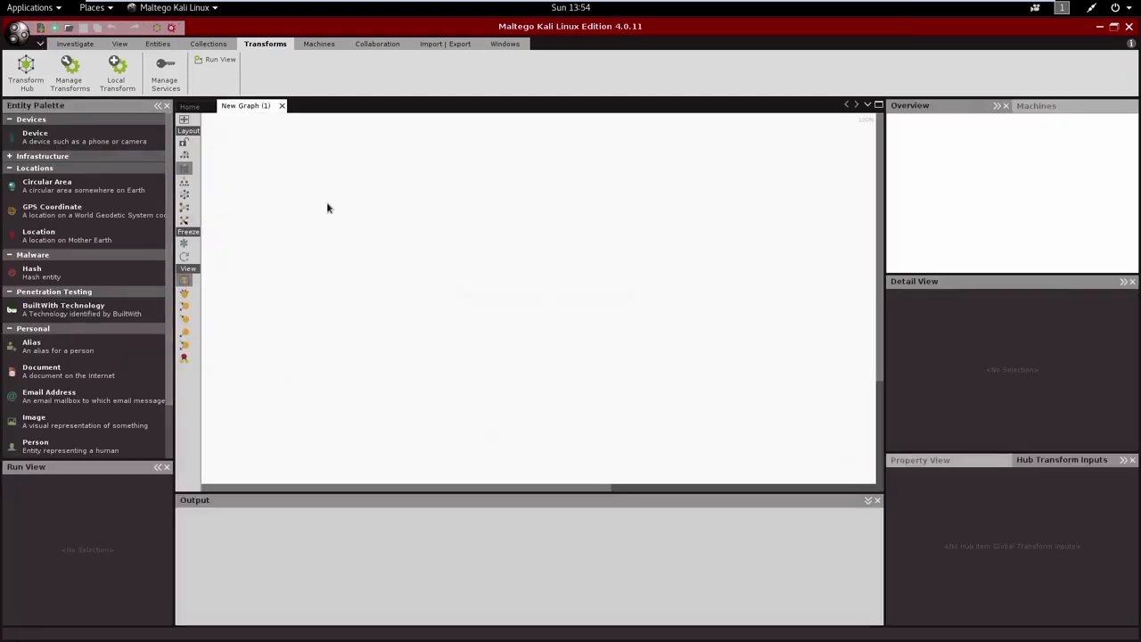
click(70, 75)
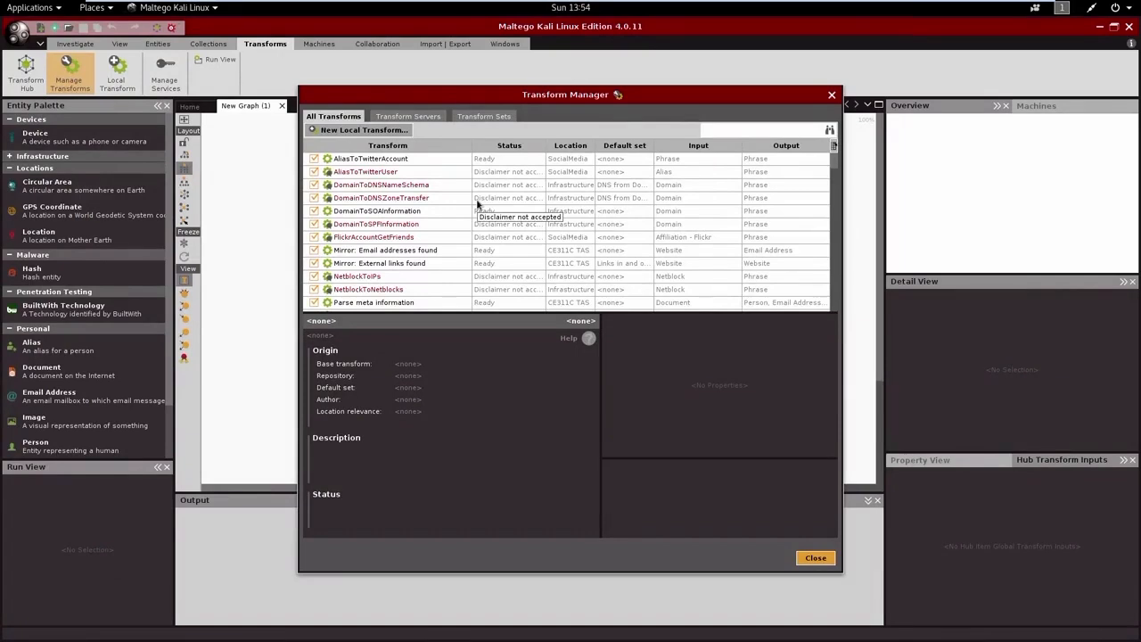
Step: Select the AliasToTwitterAccount transform, read its disclaimer and close it
click(393, 160)
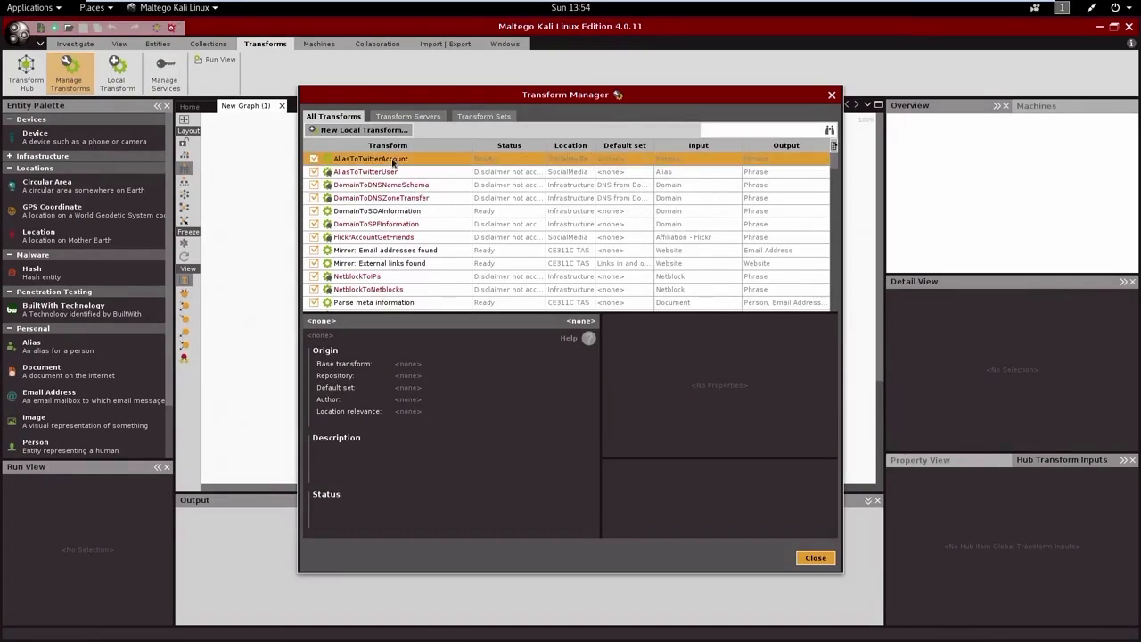
right_click(393, 161)
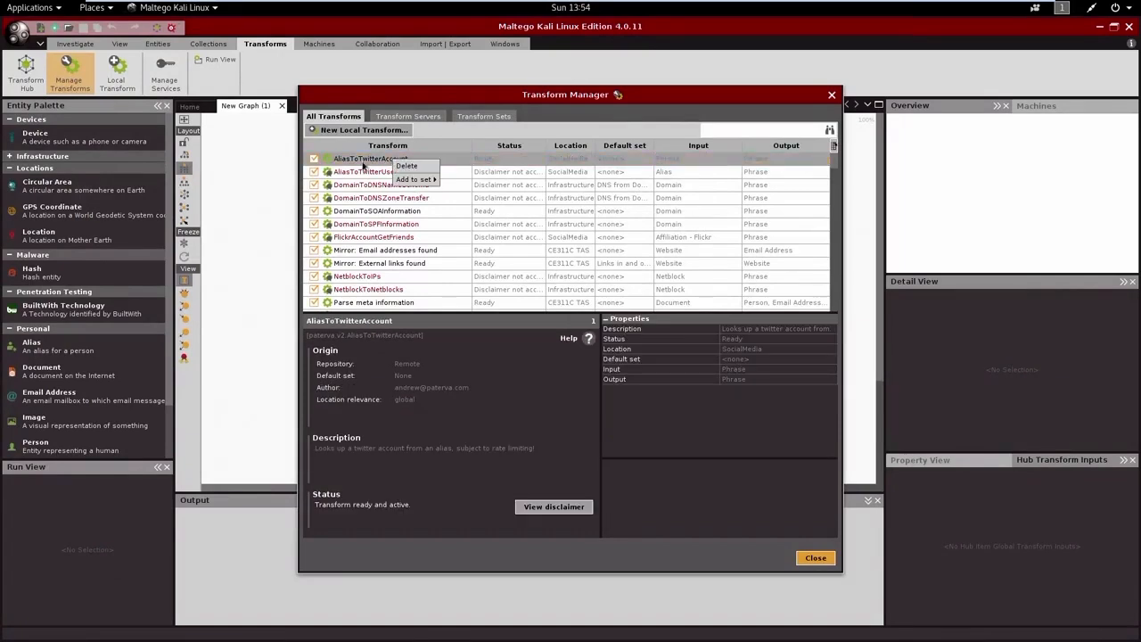
click(363, 161)
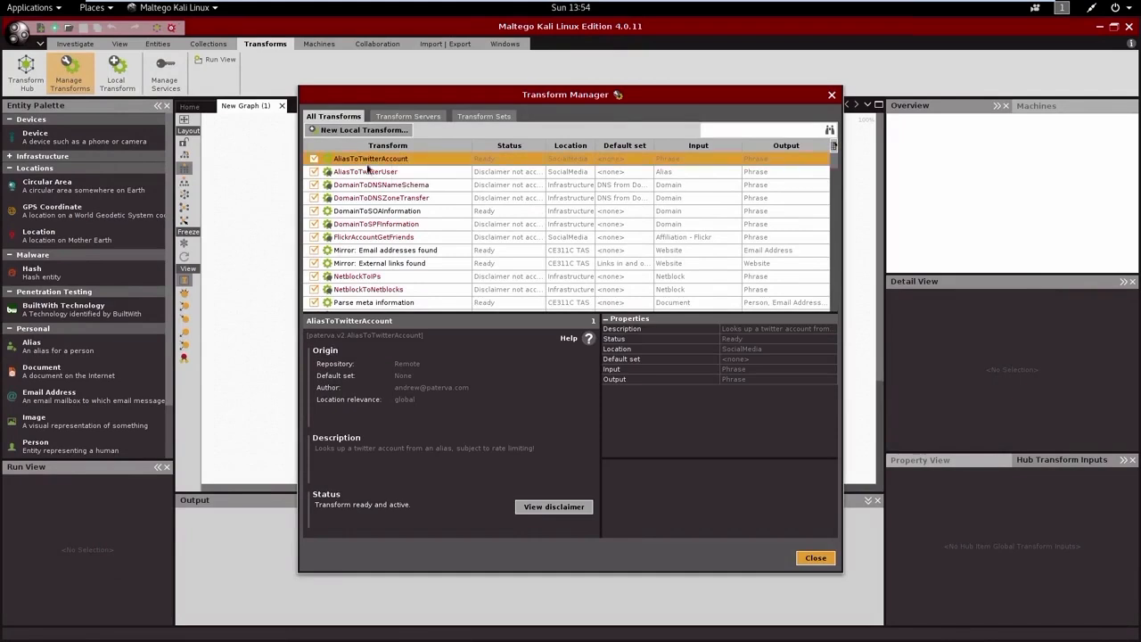
click(548, 512)
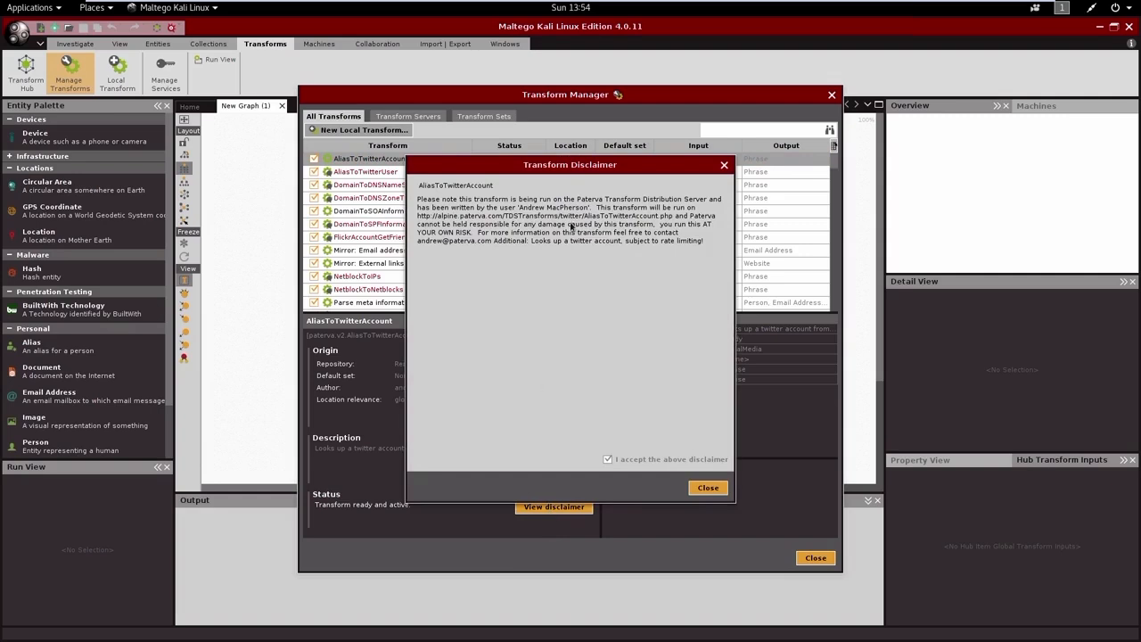
click(706, 489)
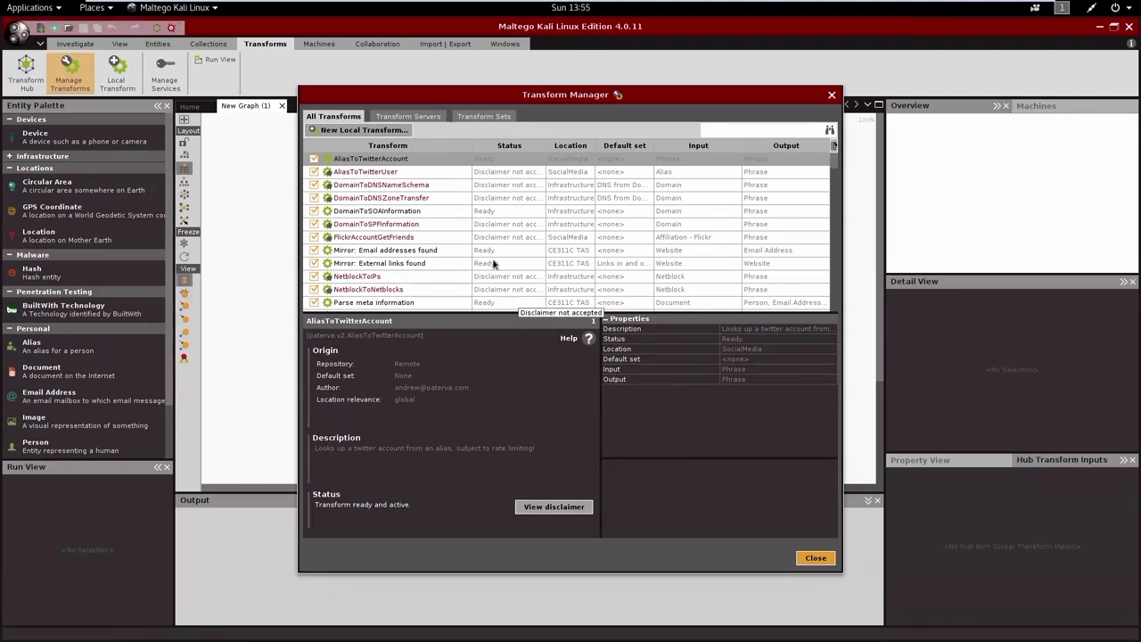
Step: Accept the disclaimers of the AliasToTwitterUser and DomainToDNSNameSchema transforms
click(379, 172)
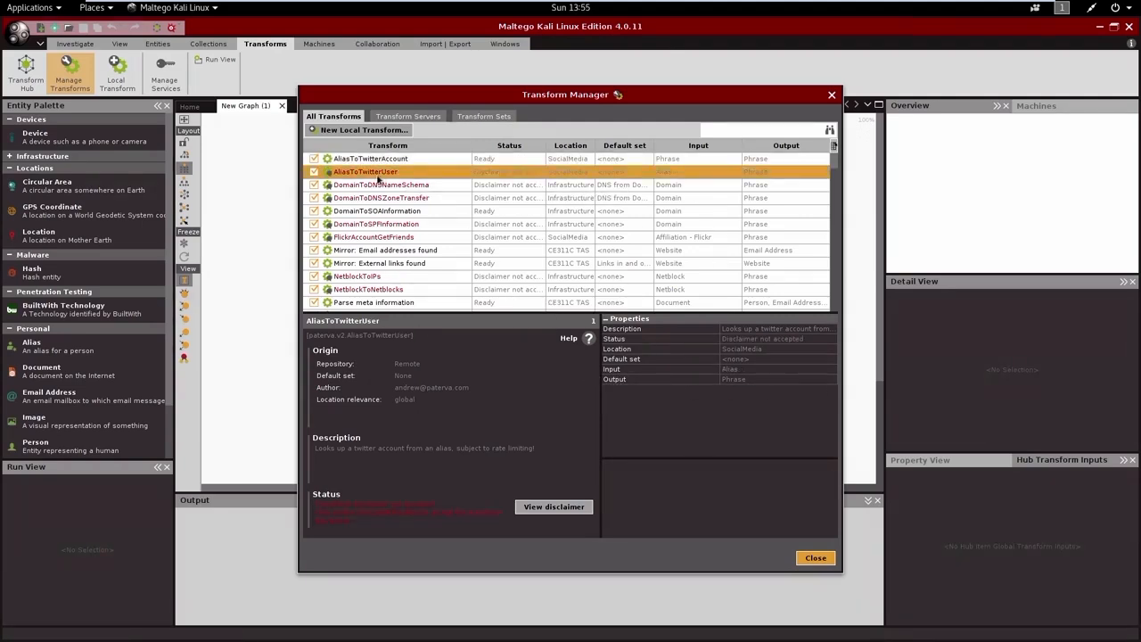
click(566, 504)
click(607, 460)
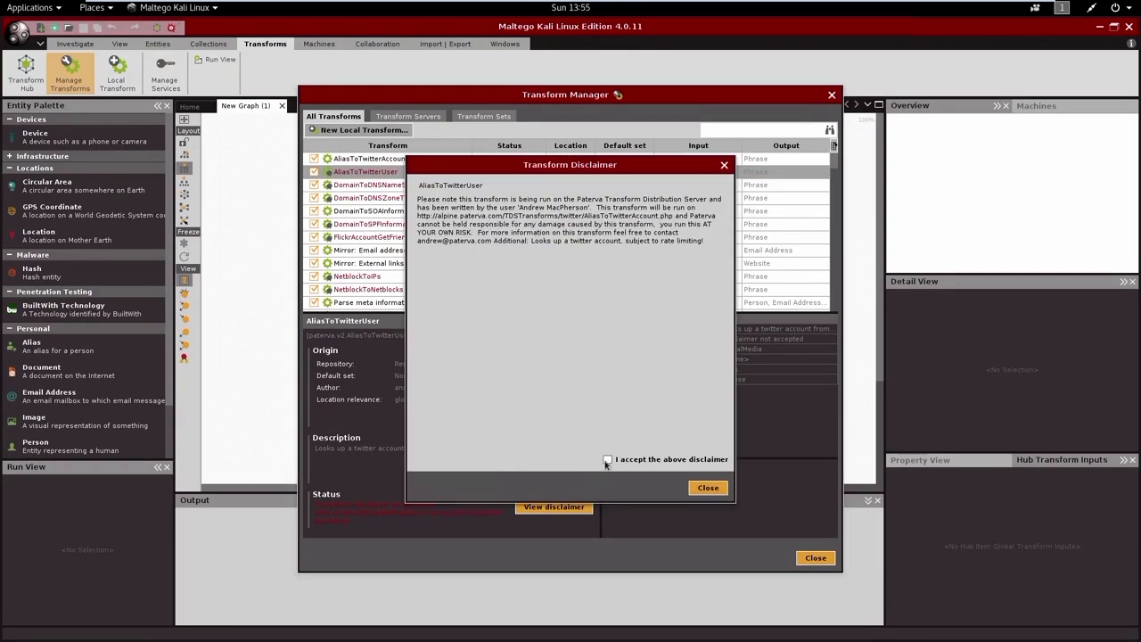
click(709, 489)
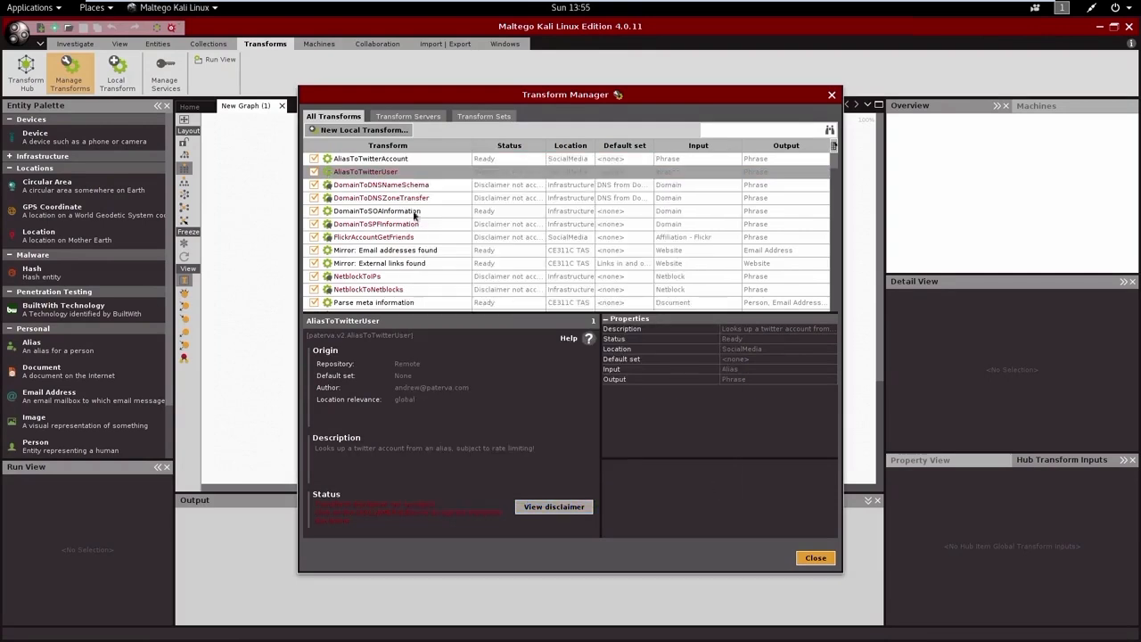
click(389, 185)
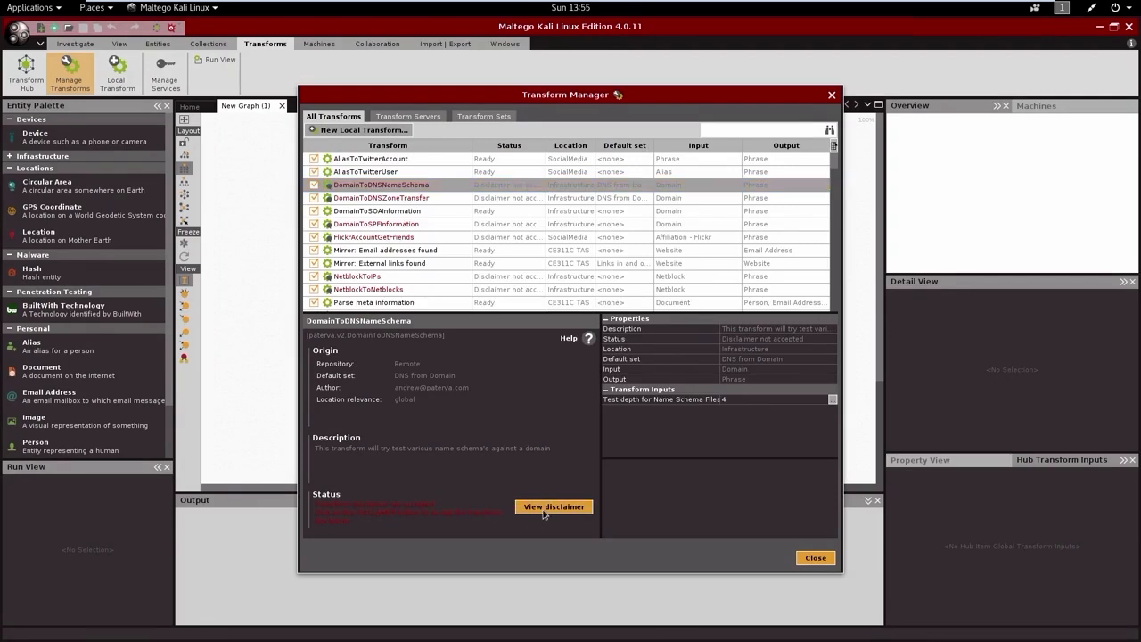
click(544, 508)
click(607, 460)
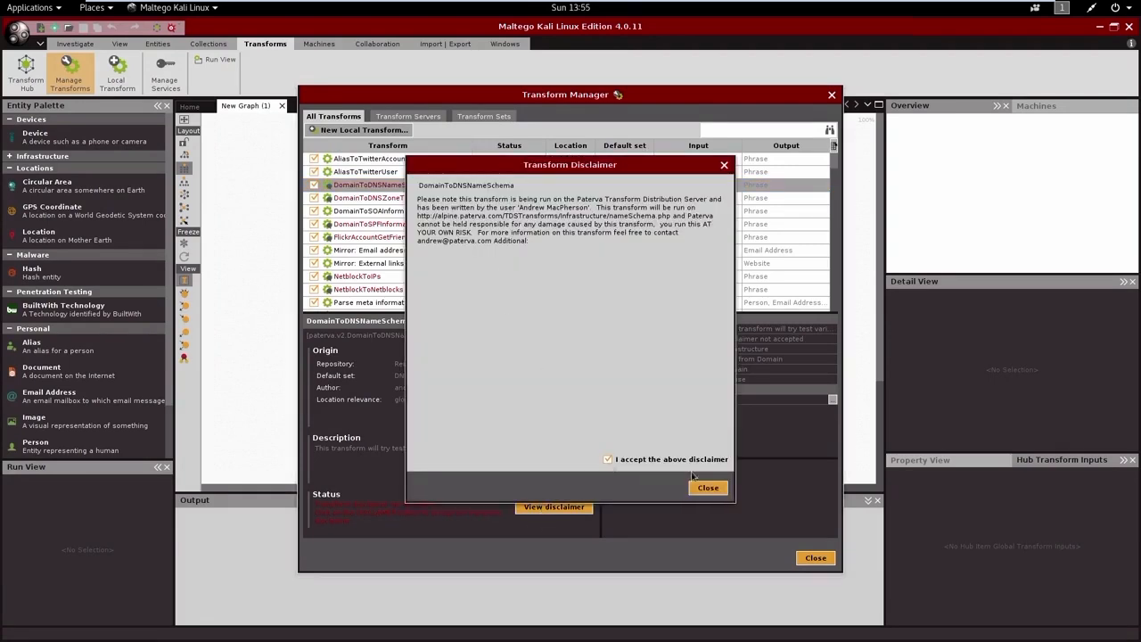
click(707, 488)
Step: Accept the disclaimer of the DomainToDNSZoneTransfer transform
click(406, 198)
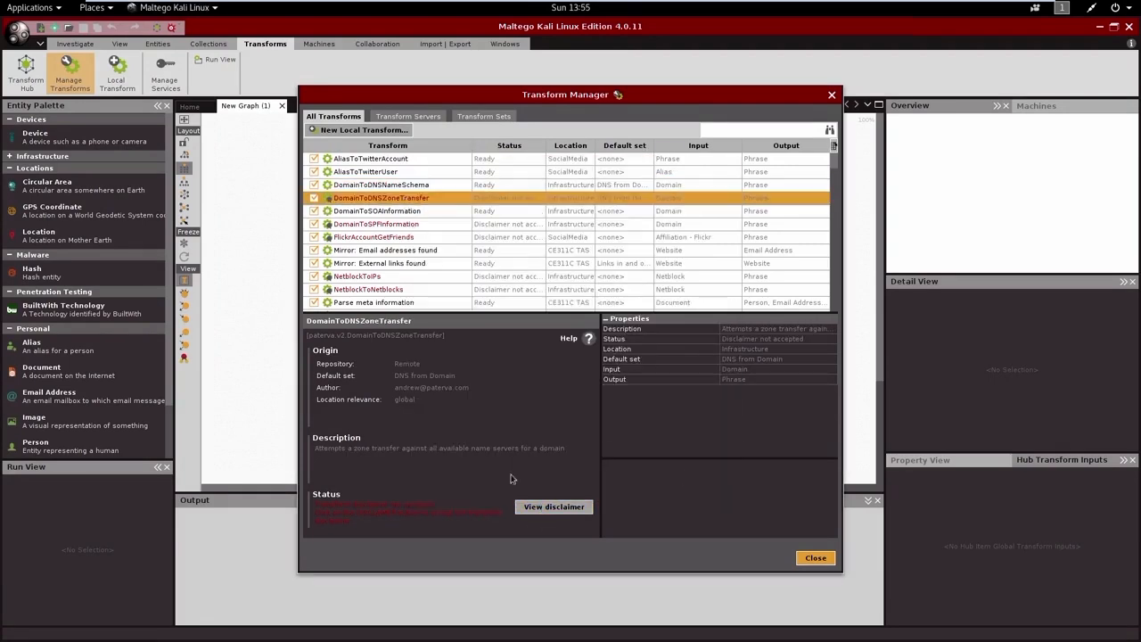
click(539, 508)
click(607, 460)
click(707, 487)
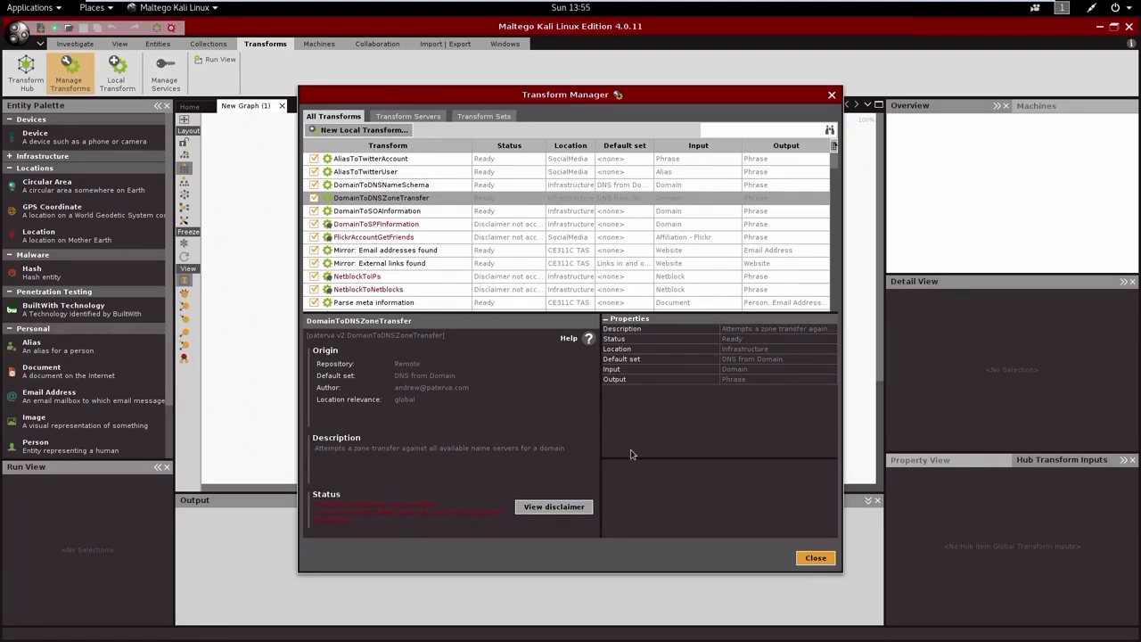
Step: Check the disclaimer of the DomainToSOAInformation transform and close it
click(372, 212)
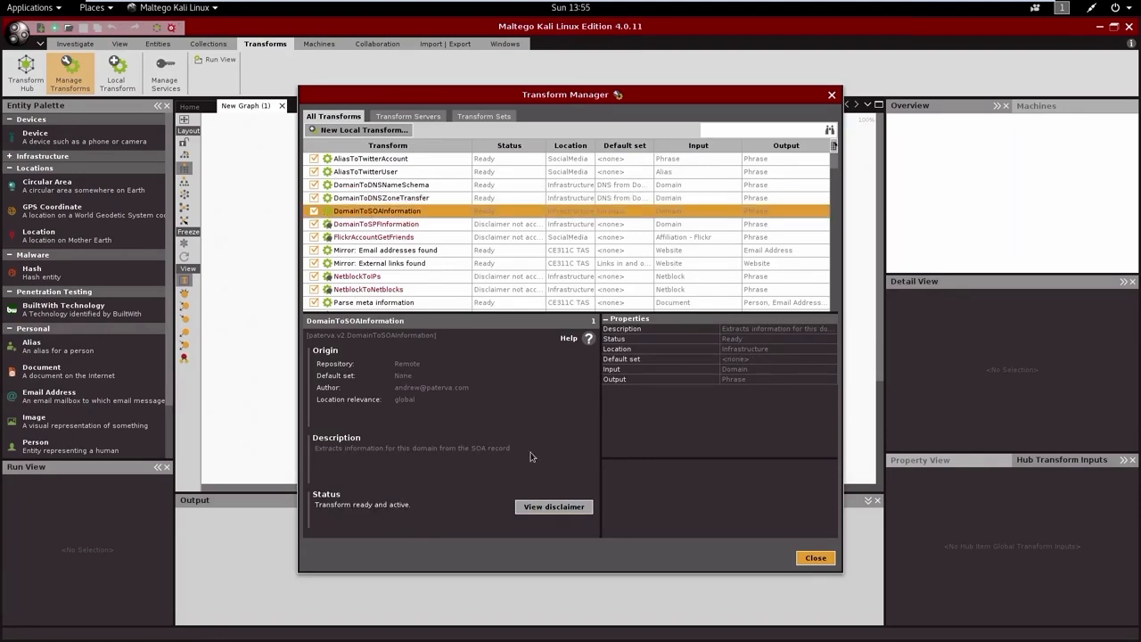
click(536, 508)
click(707, 488)
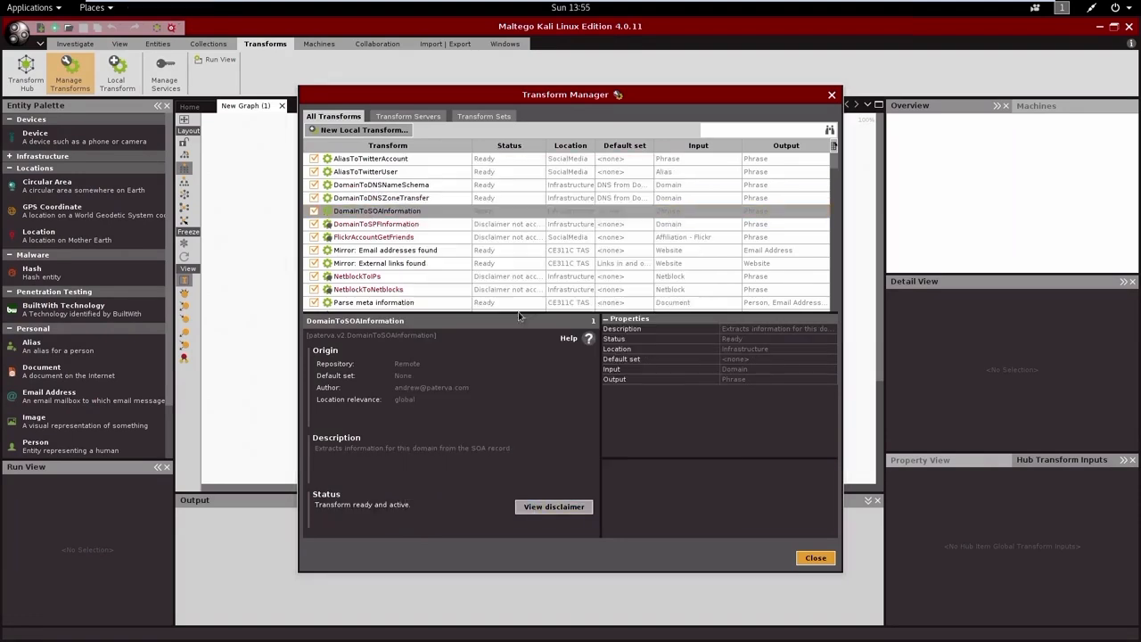
Step: Accept the disclaimers of the DomainToSPFInformation and FlickrAccountGetFriends transforms
click(377, 224)
click(553, 509)
click(611, 459)
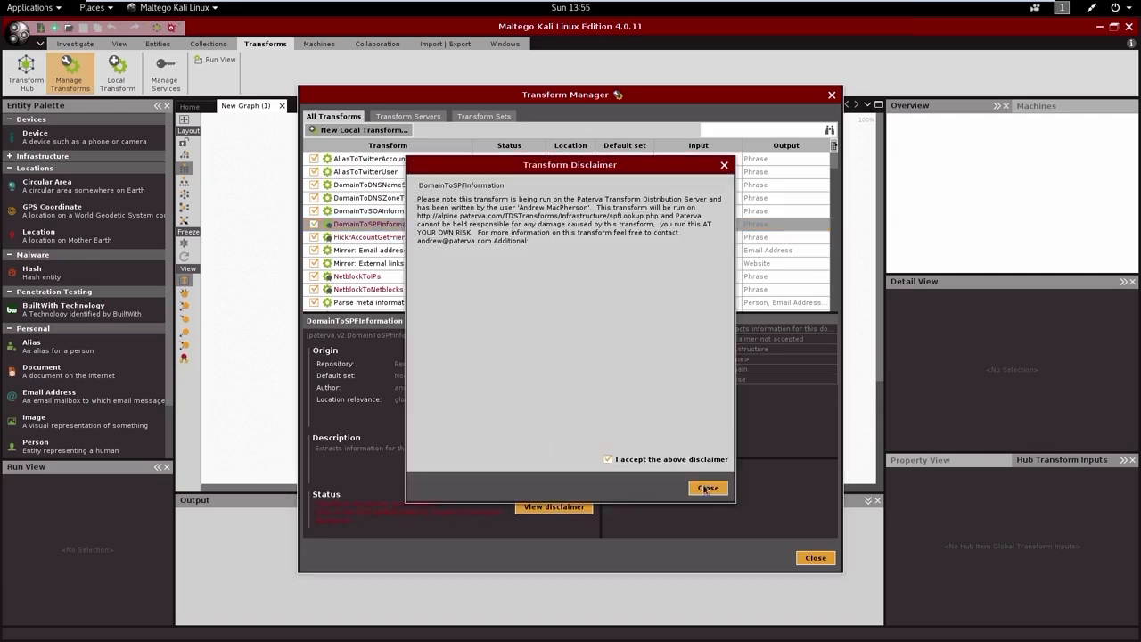
click(708, 488)
click(374, 237)
click(538, 507)
click(608, 460)
click(708, 488)
Step: Accept the disclaimers of the NetblockToIPs and NetblockToNetblocks transforms
click(383, 251)
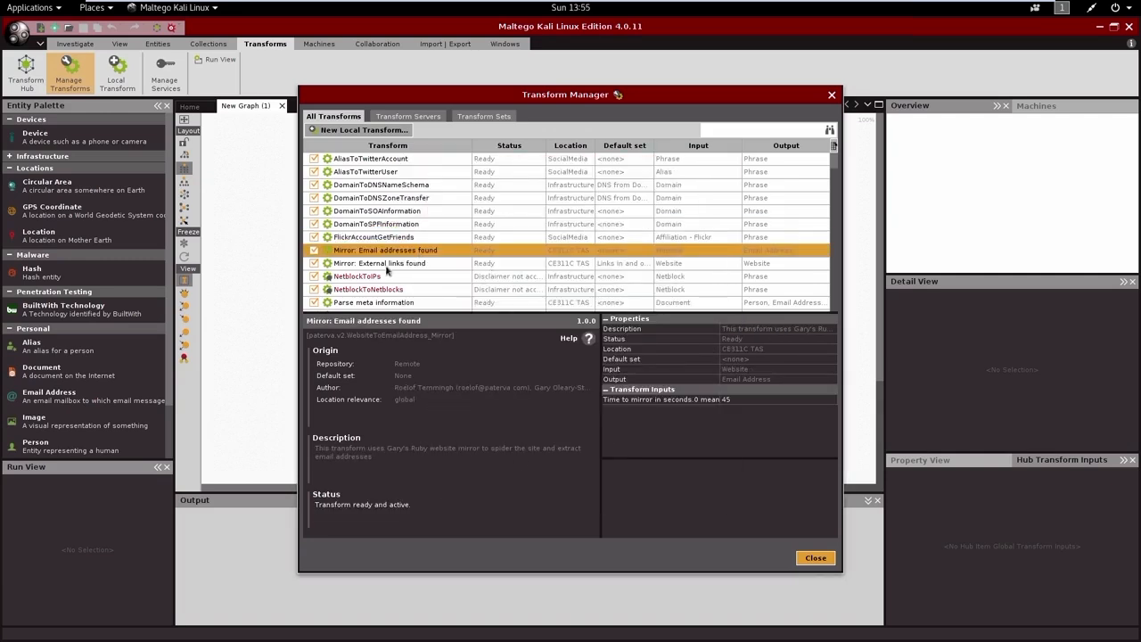
click(357, 275)
click(553, 507)
click(608, 459)
click(708, 488)
click(554, 506)
click(609, 459)
click(708, 488)
Step: Find the To DNS Names in netblock [Reverse DNS] transform further down the list and accept its disclaimer
scroll(435, 285, down, 1)
scroll(435, 286, down, 1)
click(392, 237)
click(356, 250)
click(353, 264)
scroll(355, 263, down, 4)
click(369, 224)
click(566, 504)
click(608, 459)
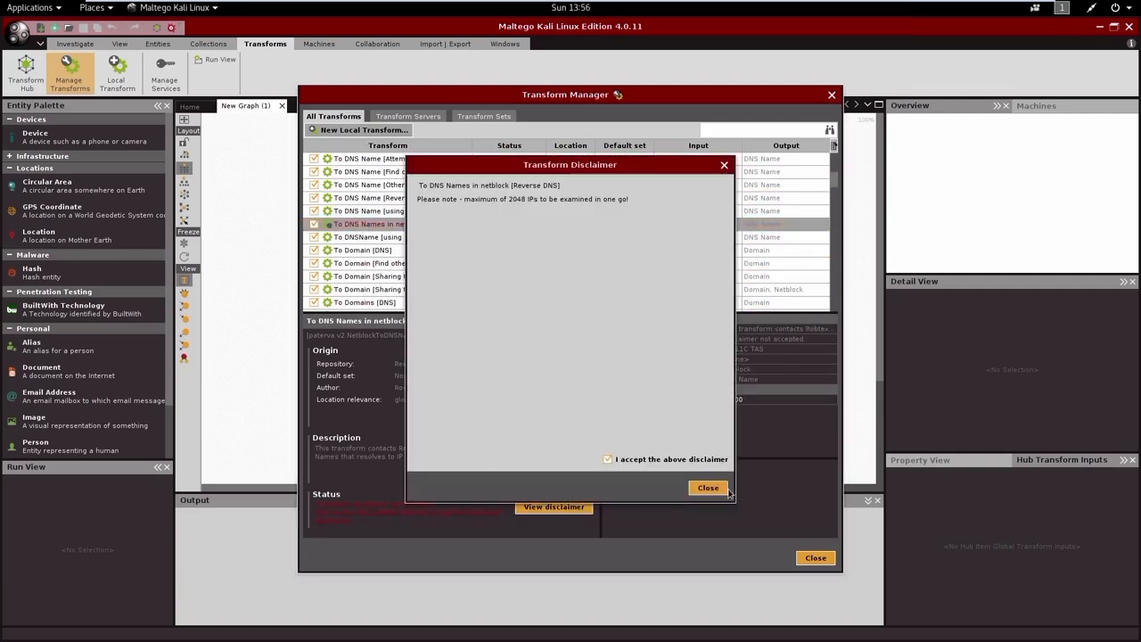
click(715, 488)
Step: Find the ToArea transform in the list and accept its disclaimer
scroll(371, 230, down, 20)
scroll(401, 243, up, 9)
scroll(428, 251, down, 20)
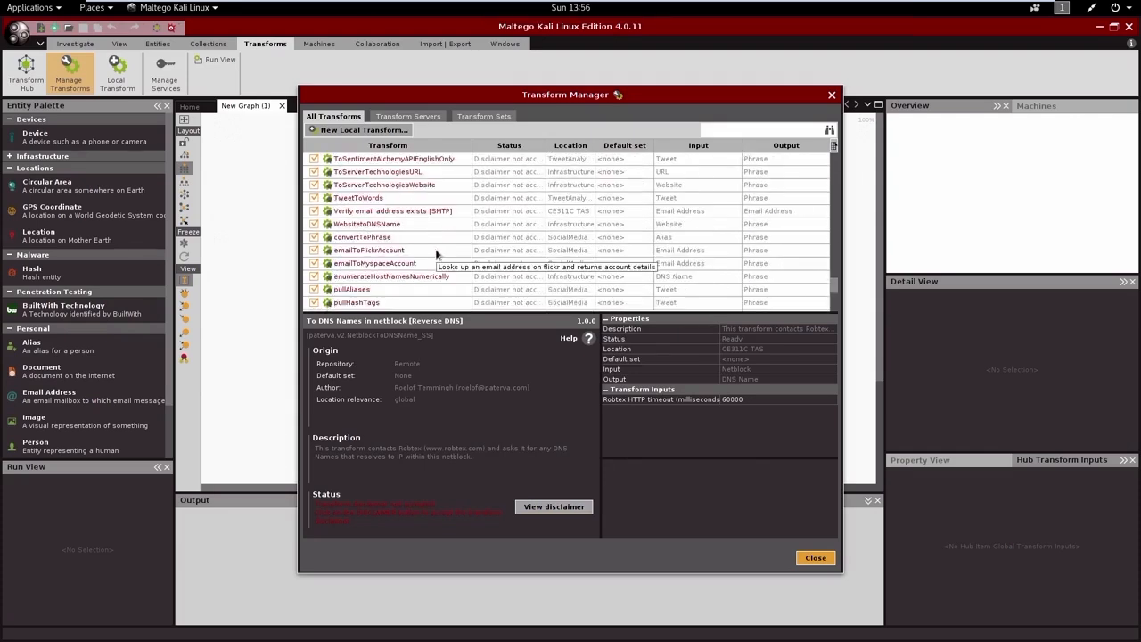
scroll(435, 253, up, 3)
click(403, 265)
click(554, 506)
click(609, 459)
click(708, 488)
Step: Accept the disclaimer of the ToSentimentAlchemyAPIEnglishOnly transform
click(370, 276)
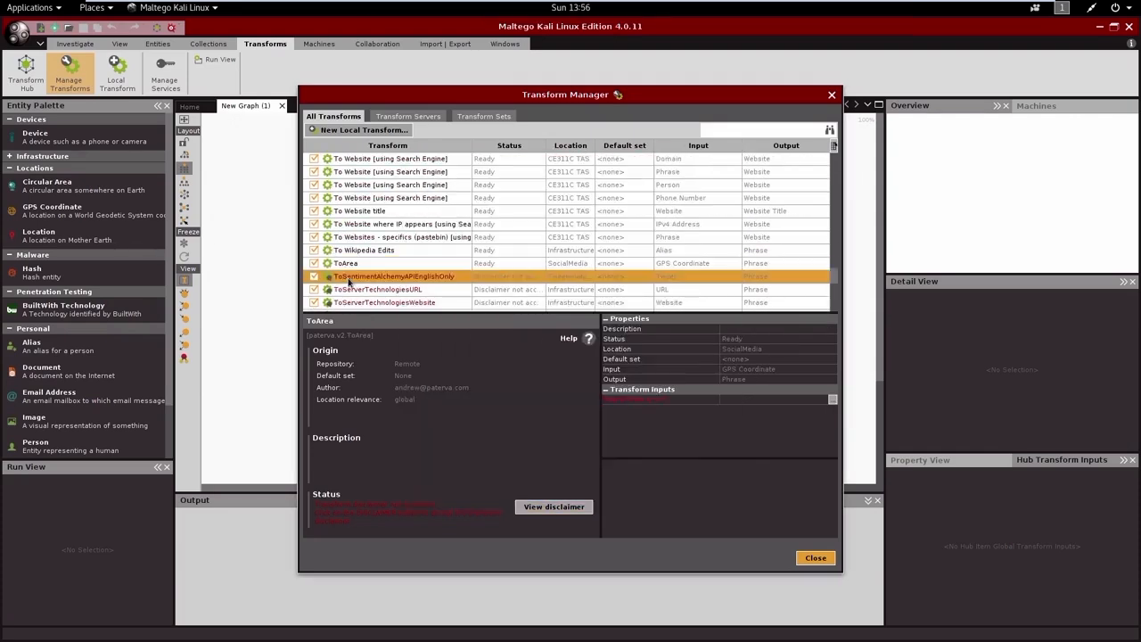
click(554, 506)
click(608, 459)
click(708, 487)
Step: Accept the disclaimers of the ToServerTechnologiesURL and ToServerTechnologiesWebsite transforms
click(375, 289)
click(554, 507)
click(608, 459)
click(708, 487)
click(396, 303)
click(555, 506)
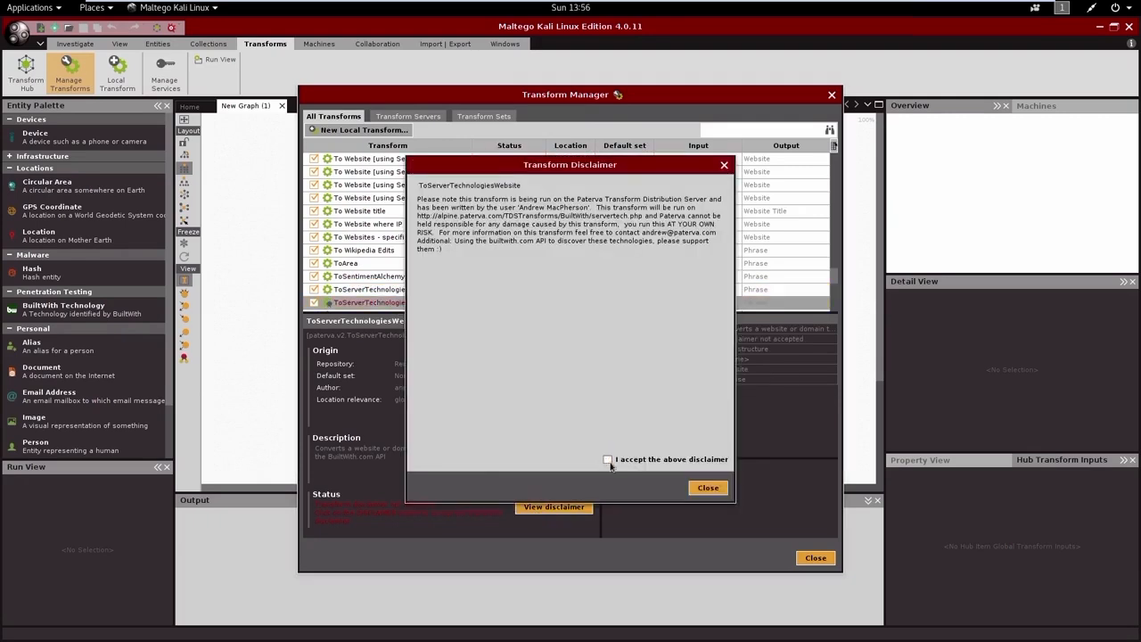
click(608, 459)
click(708, 487)
Step: Accept the disclaimers of the TweetToWords and Verify email address exists [SMTP] transforms
click(392, 250)
click(555, 506)
click(608, 459)
click(708, 488)
click(554, 506)
click(608, 459)
click(708, 488)
Step: Accept the disclaimer of the WebsitetoDNSName transform
click(374, 263)
click(554, 507)
click(608, 459)
click(708, 487)
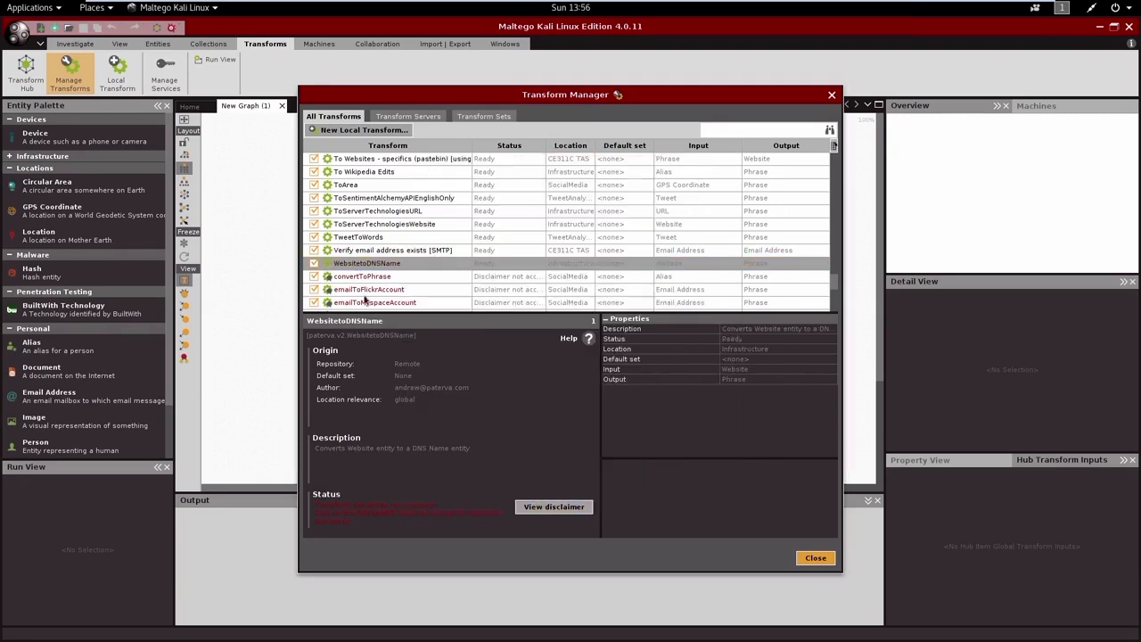
Step: Accept the disclaimers of the convertToPhrase and emailToFlickrAccount transforms
click(368, 289)
click(555, 507)
click(608, 459)
click(708, 487)
click(554, 506)
click(608, 460)
click(708, 488)
Step: Accept the disclaimers of the emailToMyspaceAccount and enumerateHostNamesNumerically transforms
click(374, 302)
click(555, 507)
click(608, 460)
click(708, 487)
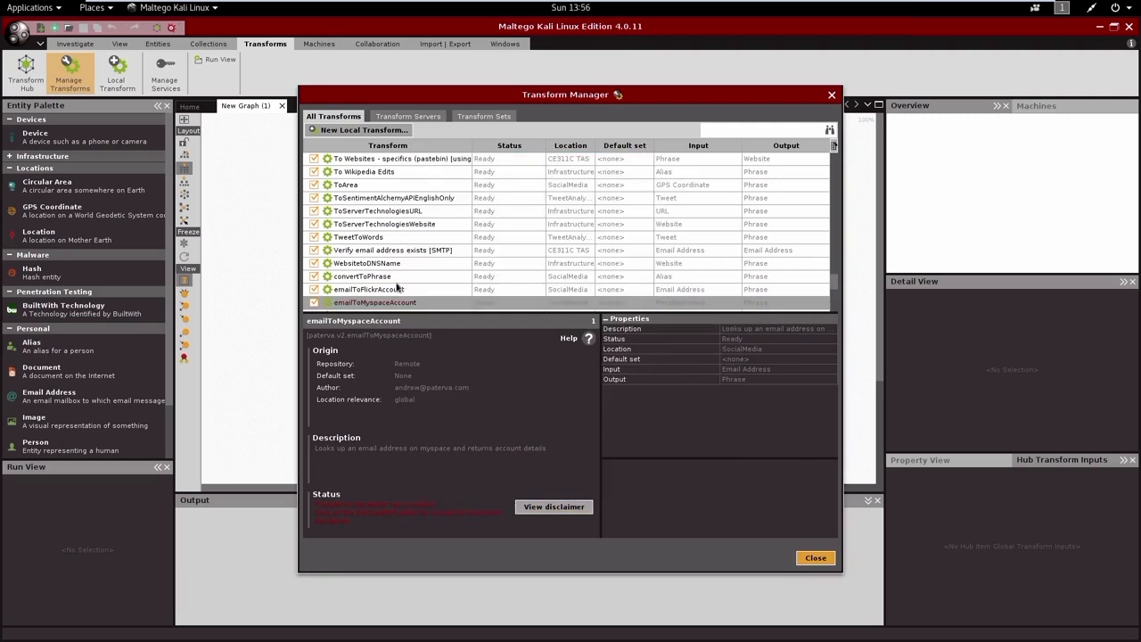
scroll(397, 285, down, 3)
click(403, 198)
click(554, 506)
click(608, 460)
click(708, 488)
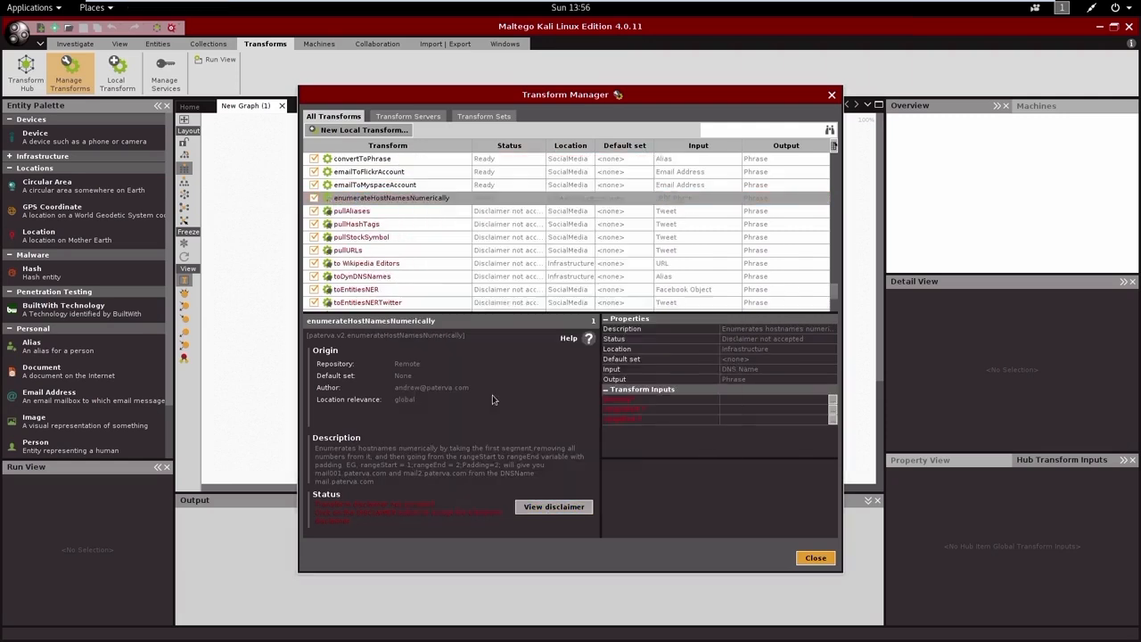
Step: Accept the disclaimers of the pullAliases and pullHashTags transforms
click(351, 210)
click(555, 506)
click(608, 459)
click(708, 488)
click(357, 223)
click(555, 506)
click(608, 459)
click(708, 487)
Step: Accept the disclaimers of the pullStockSymbol and pullURLs transforms
click(361, 237)
click(554, 507)
click(608, 460)
click(708, 488)
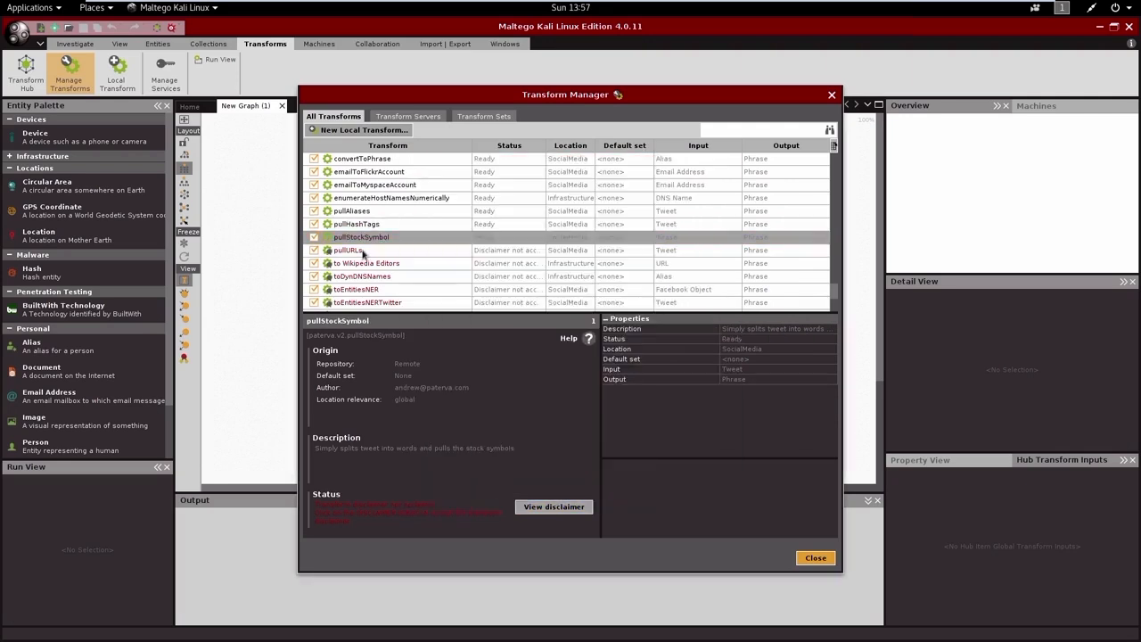
click(348, 249)
click(554, 506)
click(608, 459)
click(708, 487)
Step: Accept the disclaimers of the to Wikipedia Editors and toDynDNSNames transforms
click(365, 263)
click(555, 506)
click(608, 459)
click(708, 488)
click(361, 277)
click(554, 507)
click(608, 459)
click(708, 487)
Step: Accept the disclaimers of the toEntitiesNER and toEntitiesNERTwitter transforms
click(357, 289)
click(555, 506)
click(609, 459)
click(708, 488)
click(366, 303)
click(554, 507)
click(608, 459)
click(708, 488)
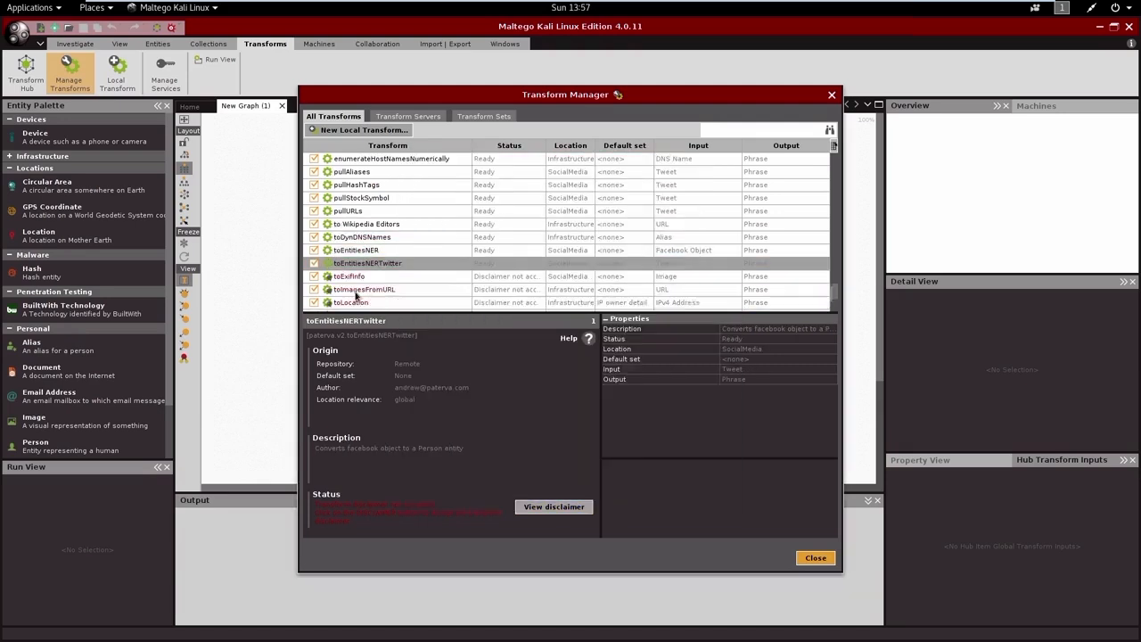
Step: Accept the disclaimers of the toExifInfo and toImagesFromURL transforms
scroll(446, 232, down, 2)
click(348, 237)
click(555, 506)
click(608, 459)
click(707, 488)
click(350, 263)
click(554, 506)
click(608, 459)
click(708, 488)
Step: Accept the disclaimers of the toLocation and toLocationCountry transforms
click(556, 508)
click(608, 459)
click(708, 488)
click(364, 276)
click(555, 508)
click(609, 459)
click(708, 488)
Step: Accept the disclaimers of the toLocationCountryNetblock and toLocationGeoCode transforms
click(378, 290)
click(555, 506)
click(608, 459)
click(708, 488)
click(367, 302)
click(554, 507)
click(608, 459)
click(708, 488)
Step: Accept the disclaimers of the toLocationGeoCodeBroad and toLocationNetblock transforms
scroll(381, 267, down, 2)
click(366, 239)
click(555, 507)
click(608, 459)
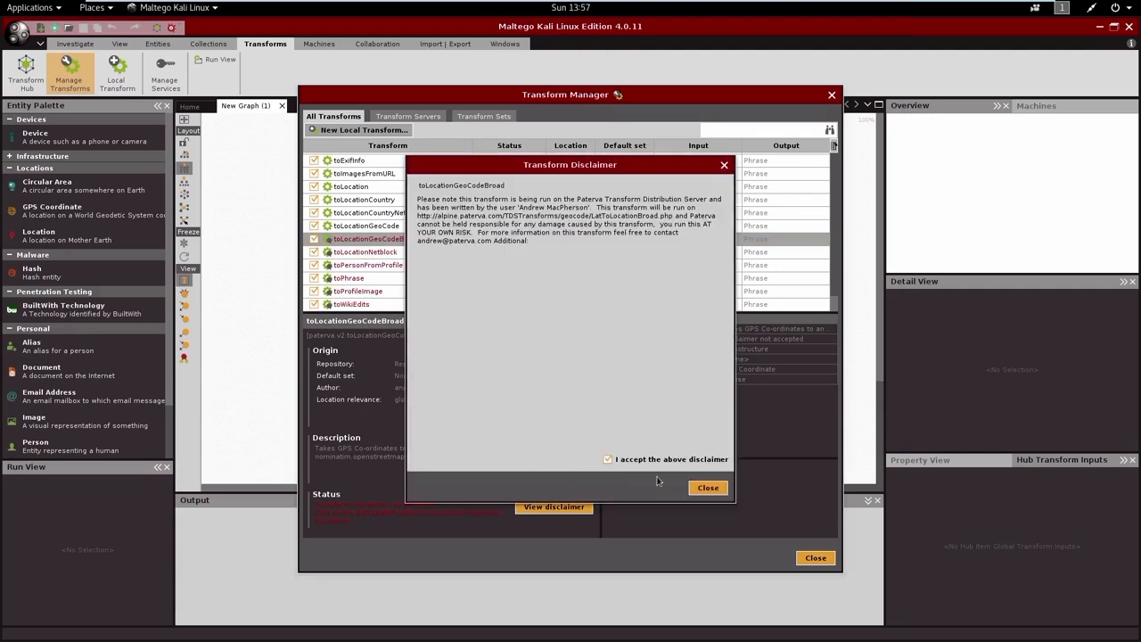
click(708, 488)
click(364, 252)
click(555, 507)
click(609, 459)
click(708, 488)
Step: Accept the disclaimers of the toPersonFromProfile and toPhrase transforms
click(367, 265)
click(555, 507)
click(608, 459)
click(708, 488)
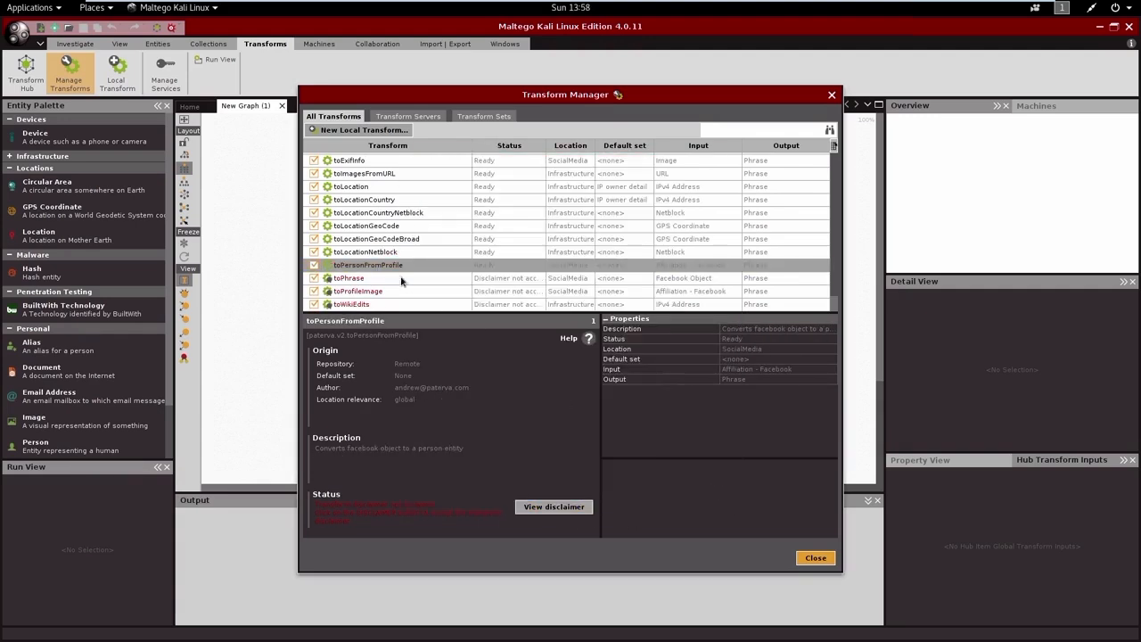
click(348, 278)
click(555, 507)
click(608, 459)
click(708, 487)
Step: Accept the disclaimers of the toProfileImage and toWikiEdits transforms
click(357, 291)
click(554, 506)
click(609, 459)
click(707, 488)
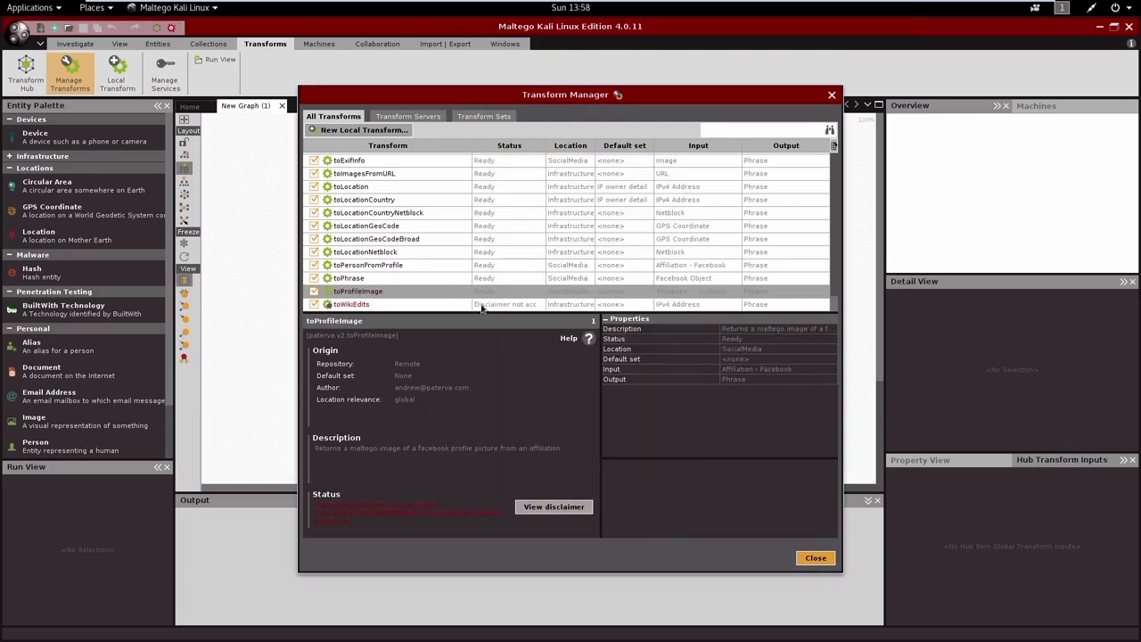
click(351, 304)
click(555, 507)
click(708, 487)
Step: Accept the disclaimer of the To Web site [Query port 80] transform and close the Transform Manager
scroll(571, 231, up, 5)
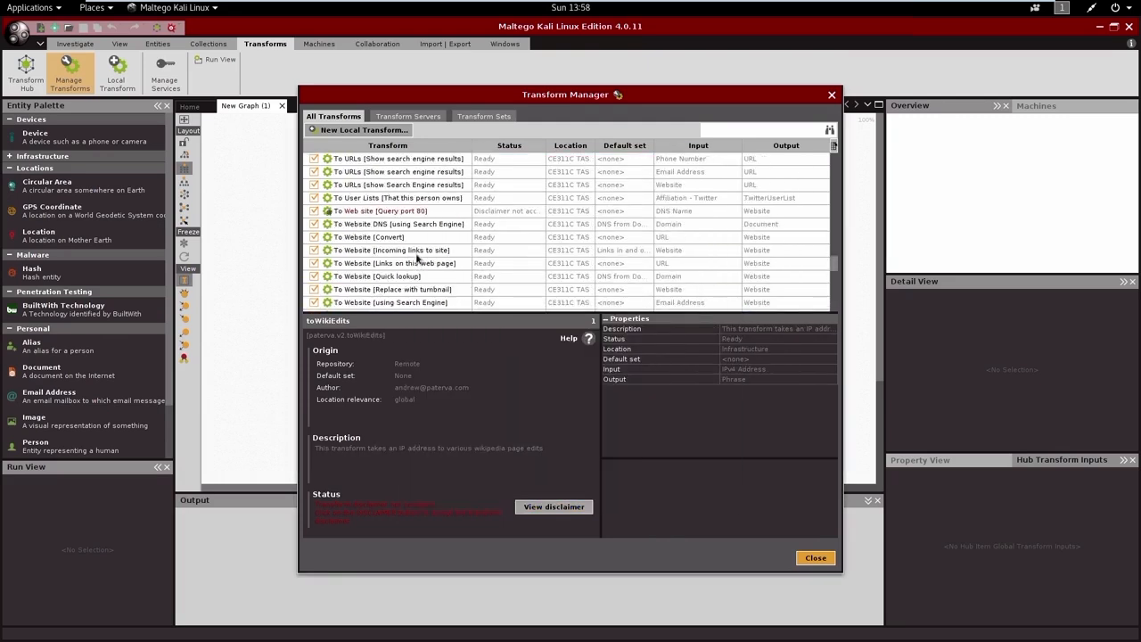
click(366, 211)
click(555, 507)
click(708, 488)
scroll(397, 256, up, 15)
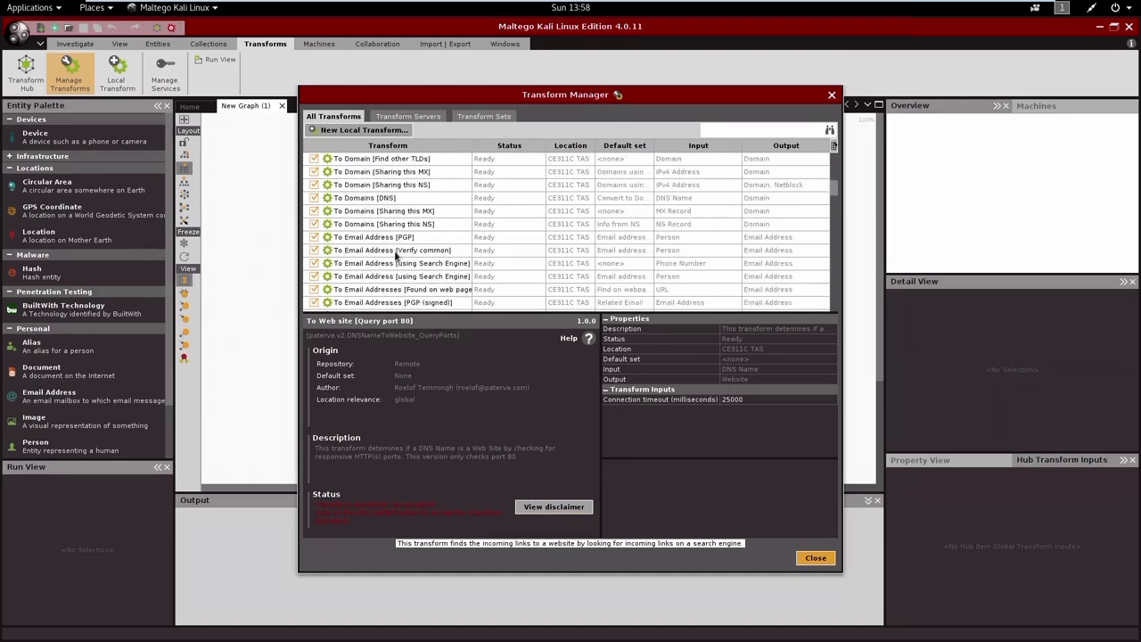
click(811, 559)
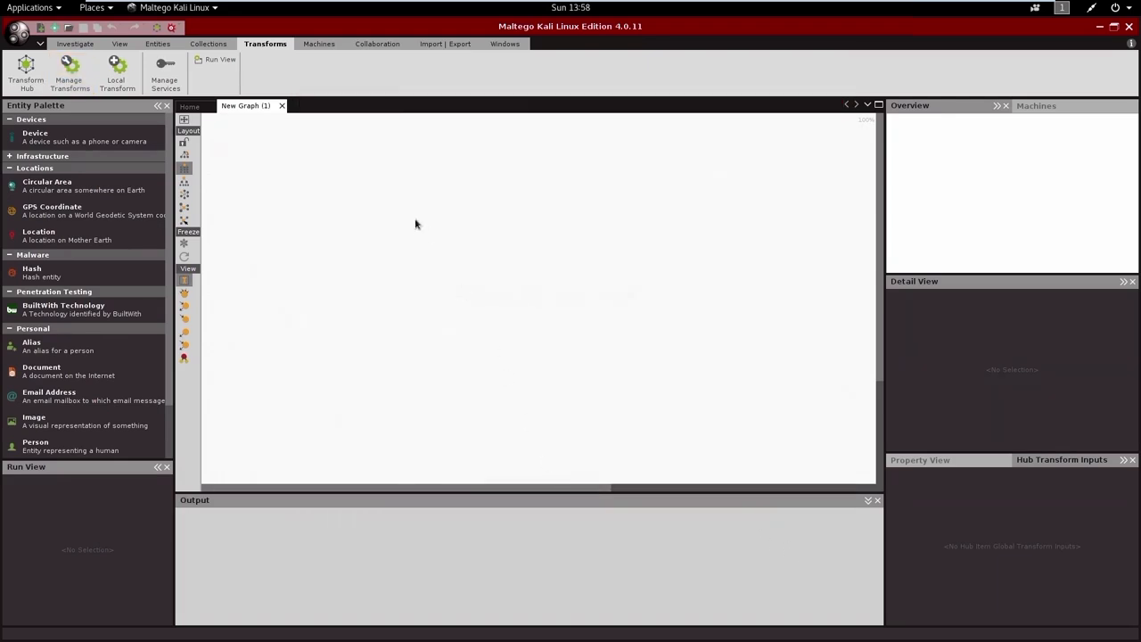
Step: Open the Start a Machine wizard from the empty graph and widen it to show the full machine descriptions
click(294, 180)
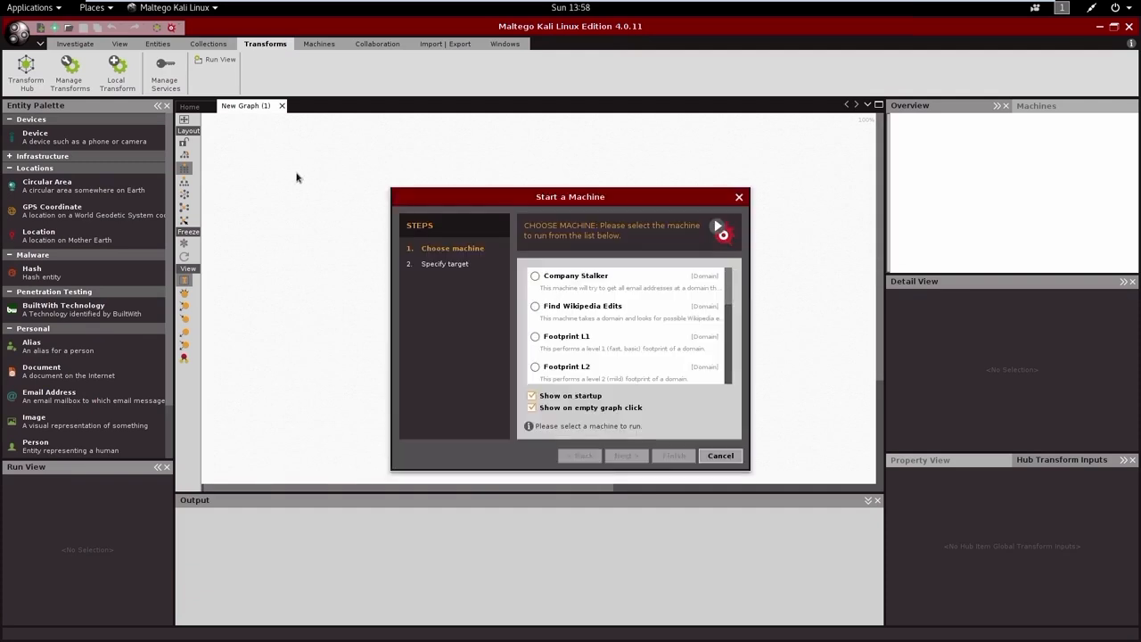
drag(441, 199, 348, 144)
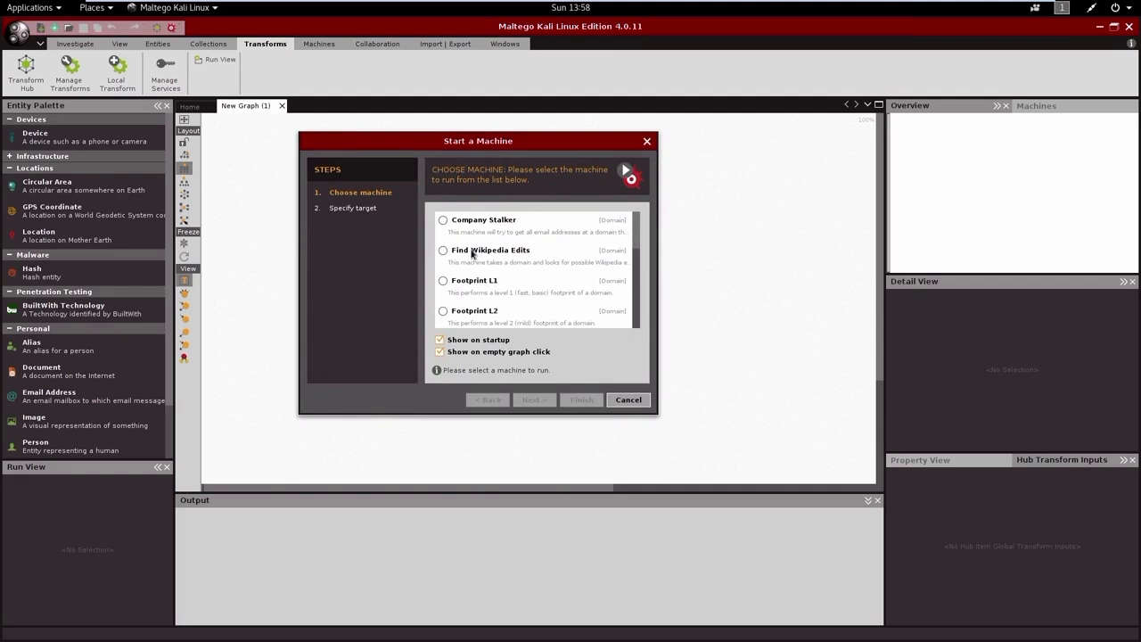
scroll(472, 254, down, 3)
scroll(473, 255, up, 3)
click(477, 229)
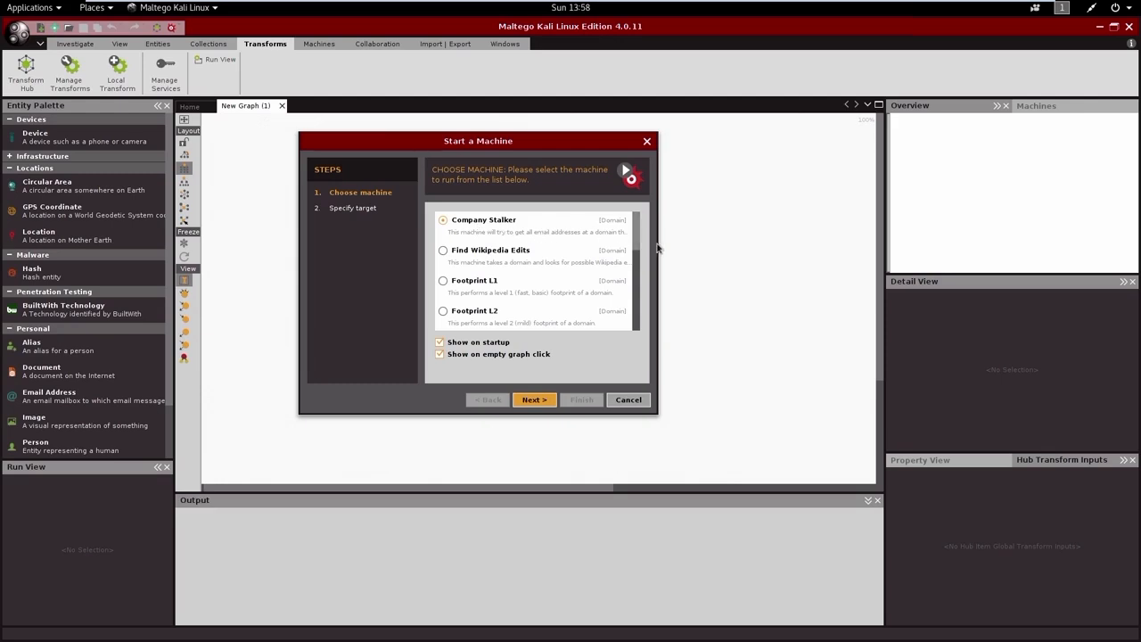
drag(660, 251, 881, 229)
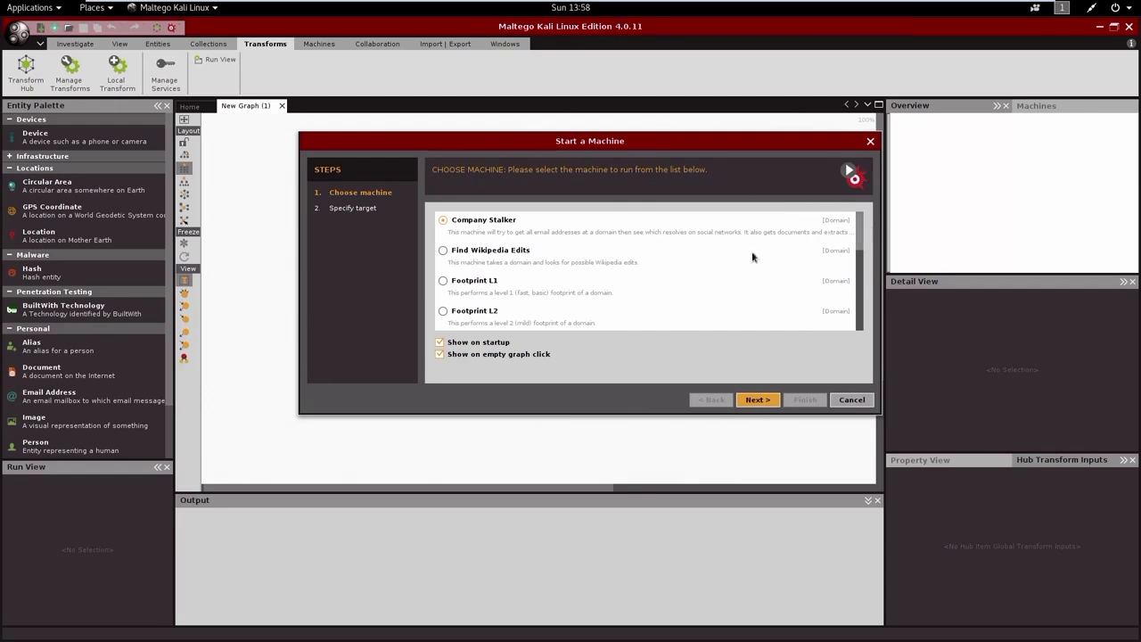
Step: Review the available machines and run the Footprint L1 machine on the domain Krebsonsecurity.com
click(522, 291)
scroll(638, 301, down, 3)
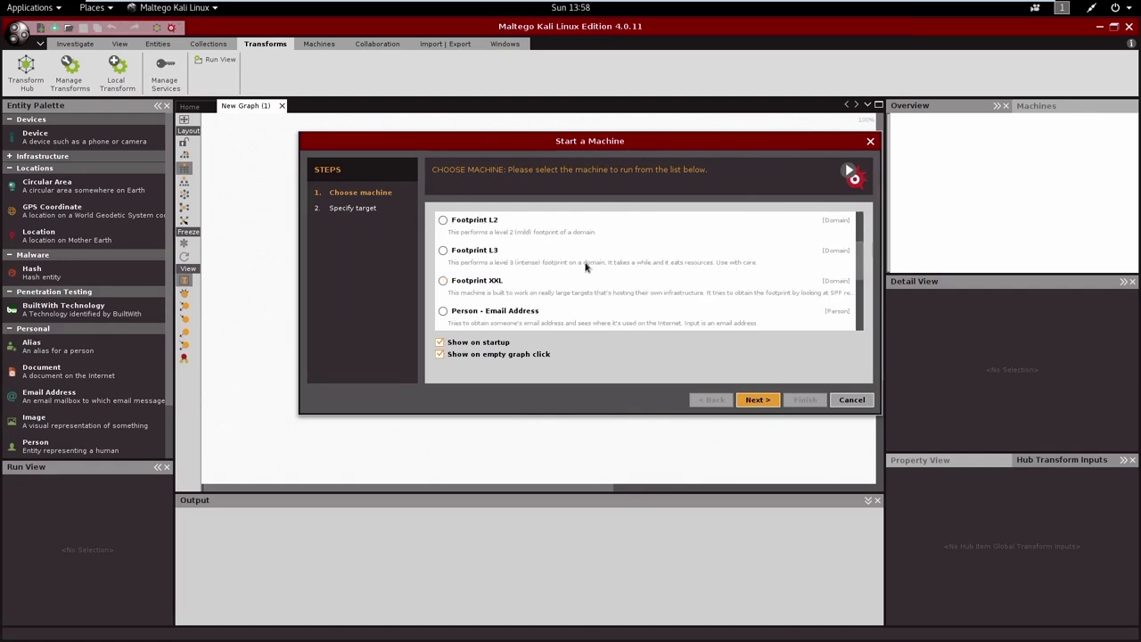
scroll(585, 265, down, 3)
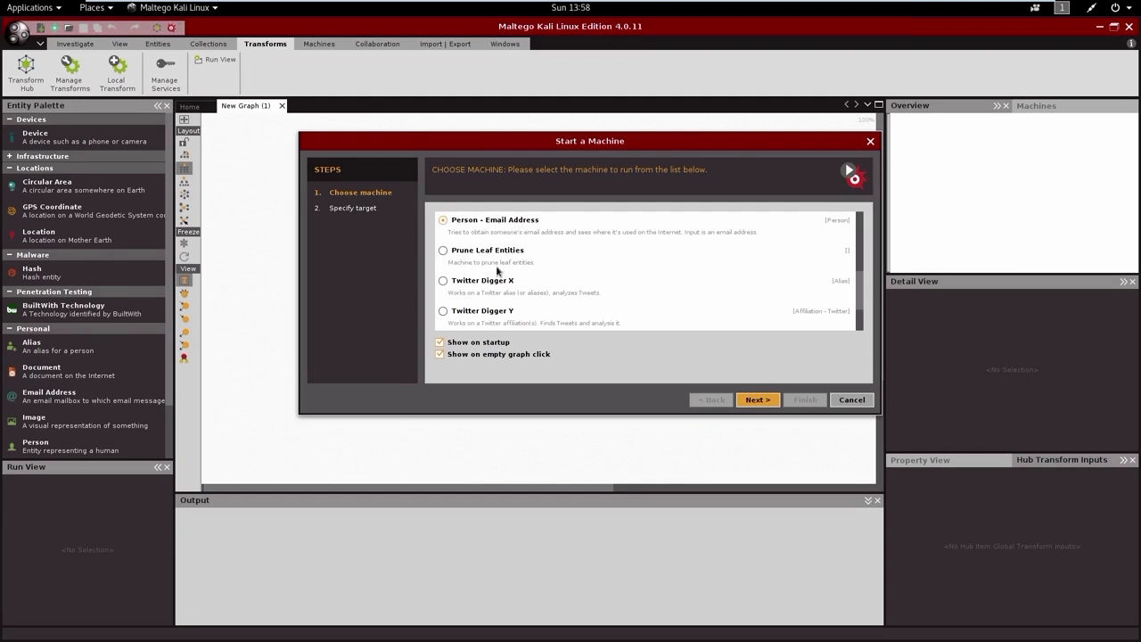
scroll(498, 269, down, 2)
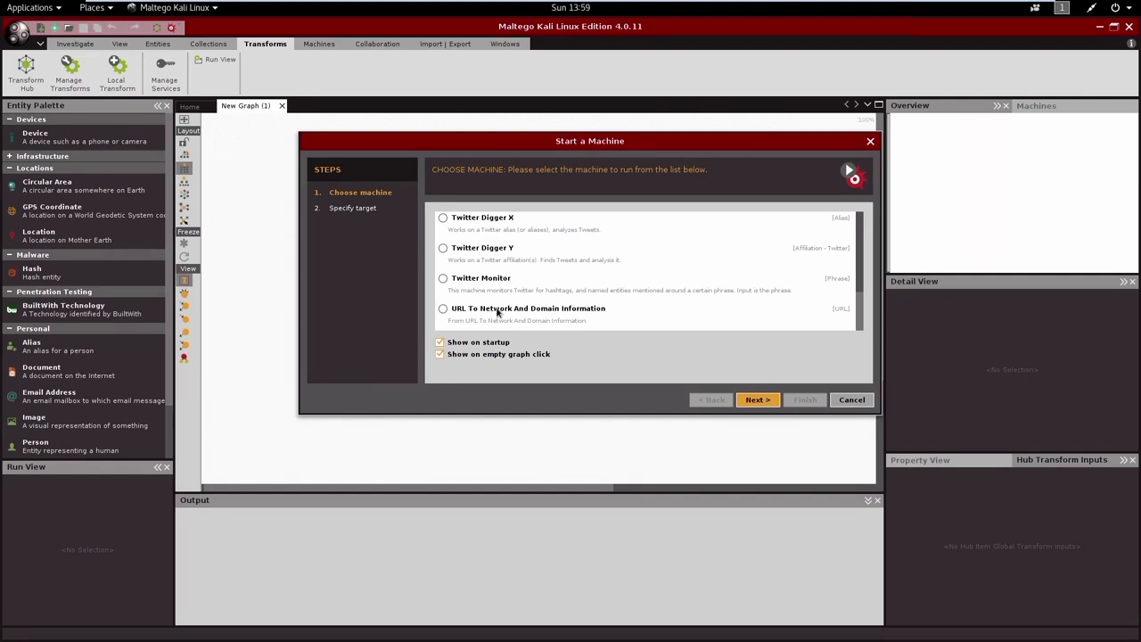
scroll(497, 292, up, 5)
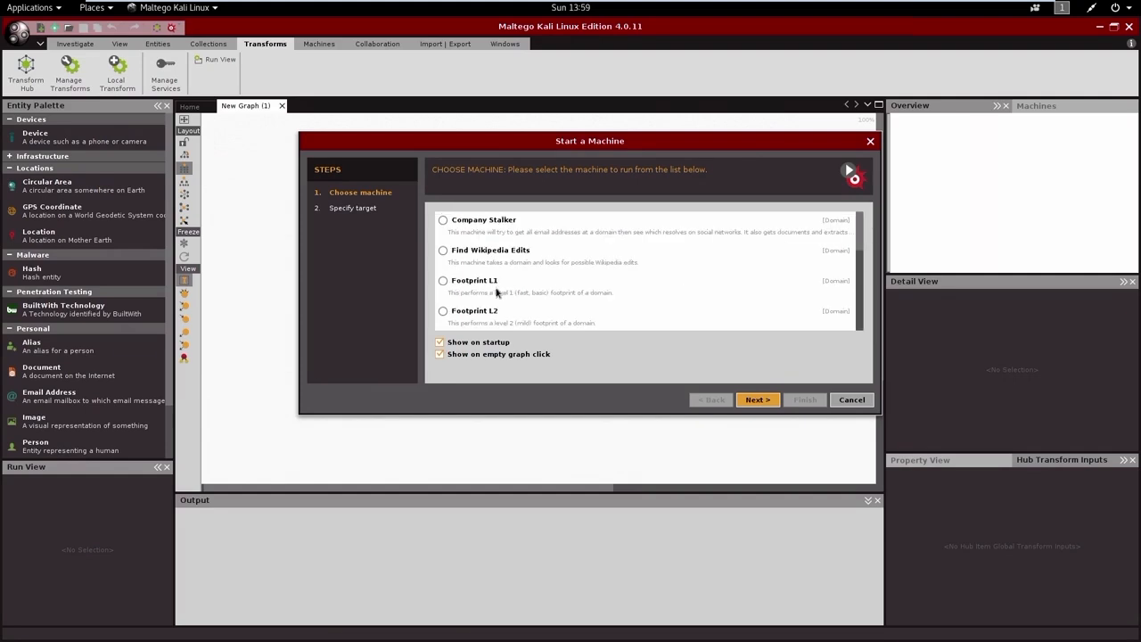
click(498, 292)
click(758, 400)
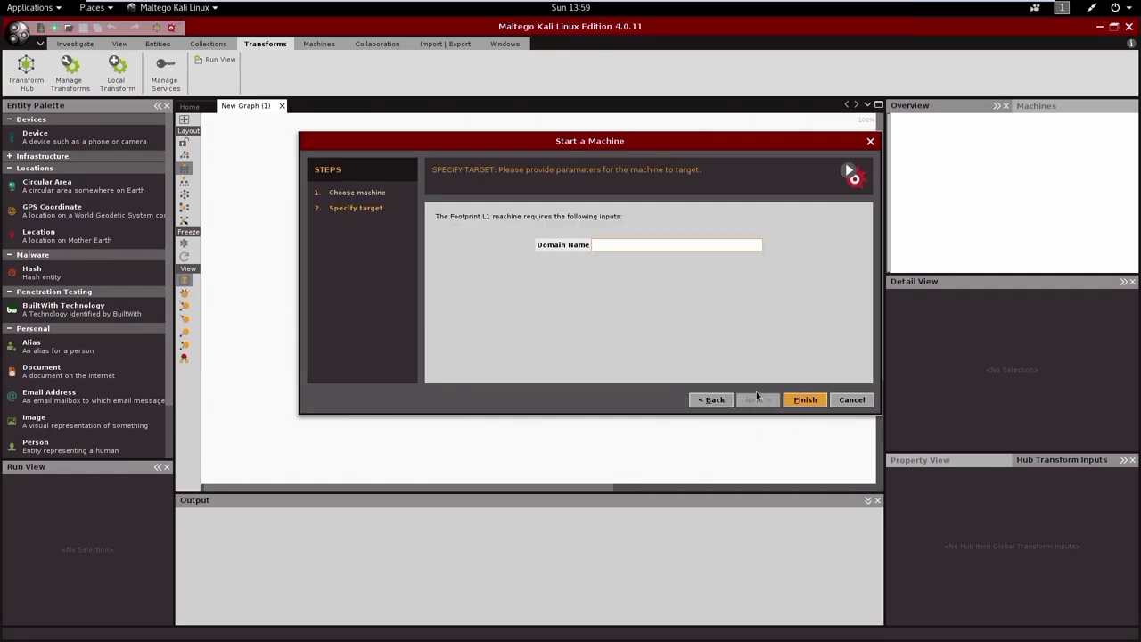
text(Krebsonsecurity.com)
click(805, 401)
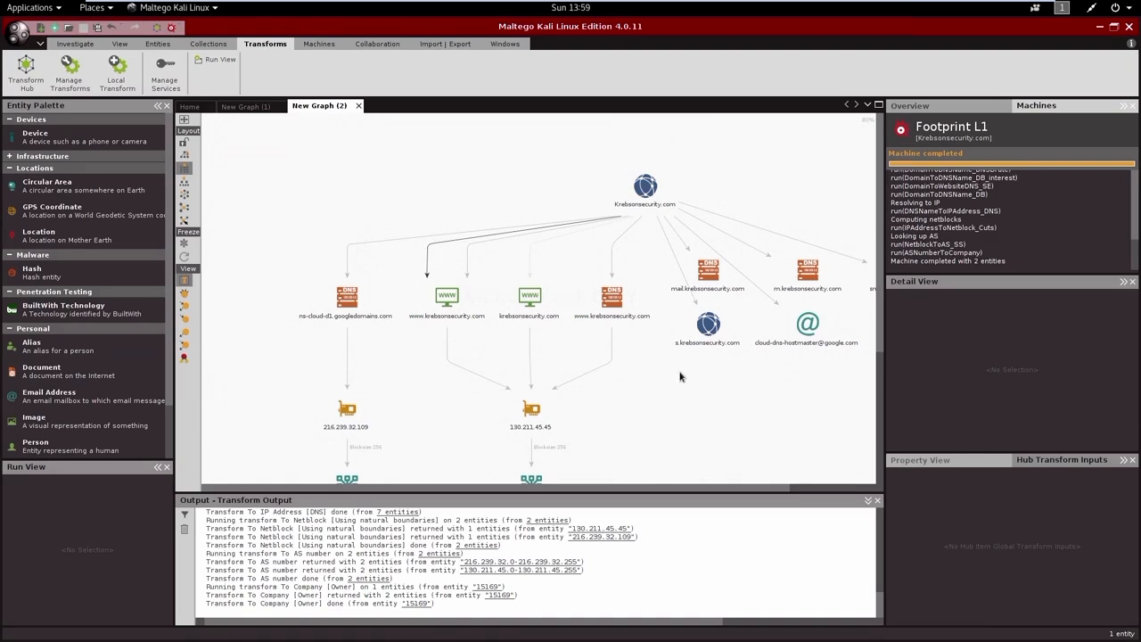
click(447, 297)
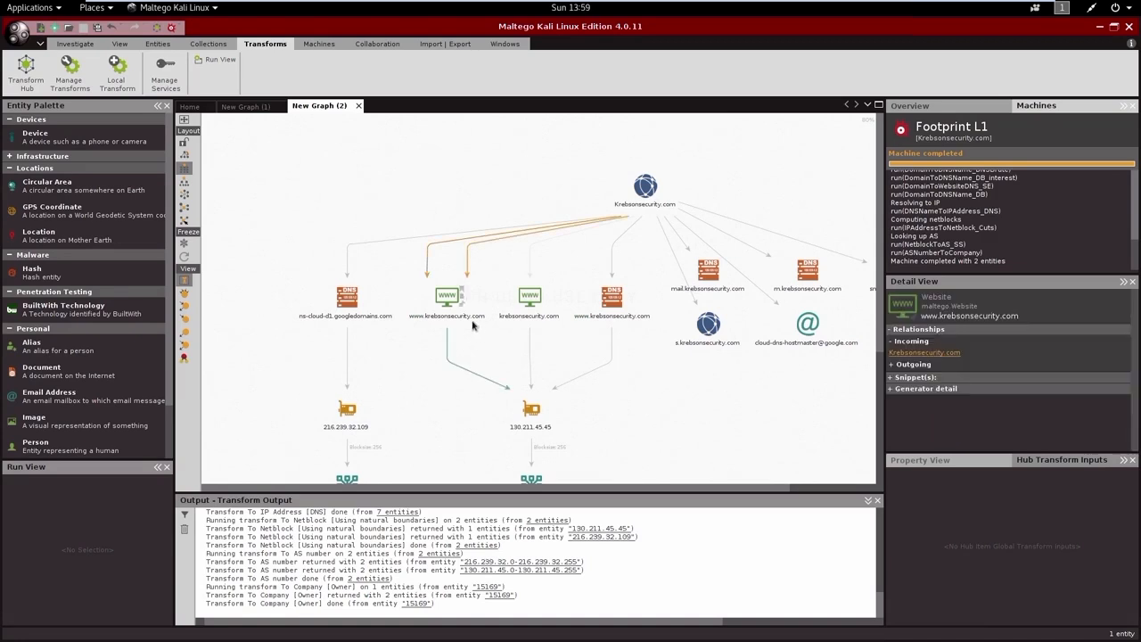
click(562, 314)
click(512, 441)
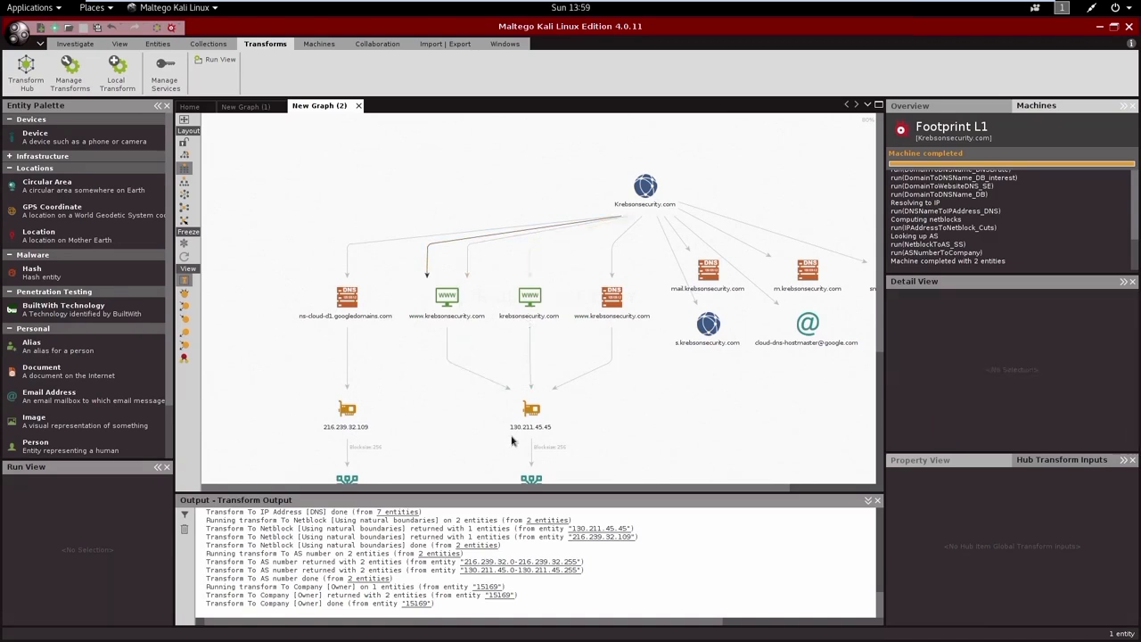
click(357, 296)
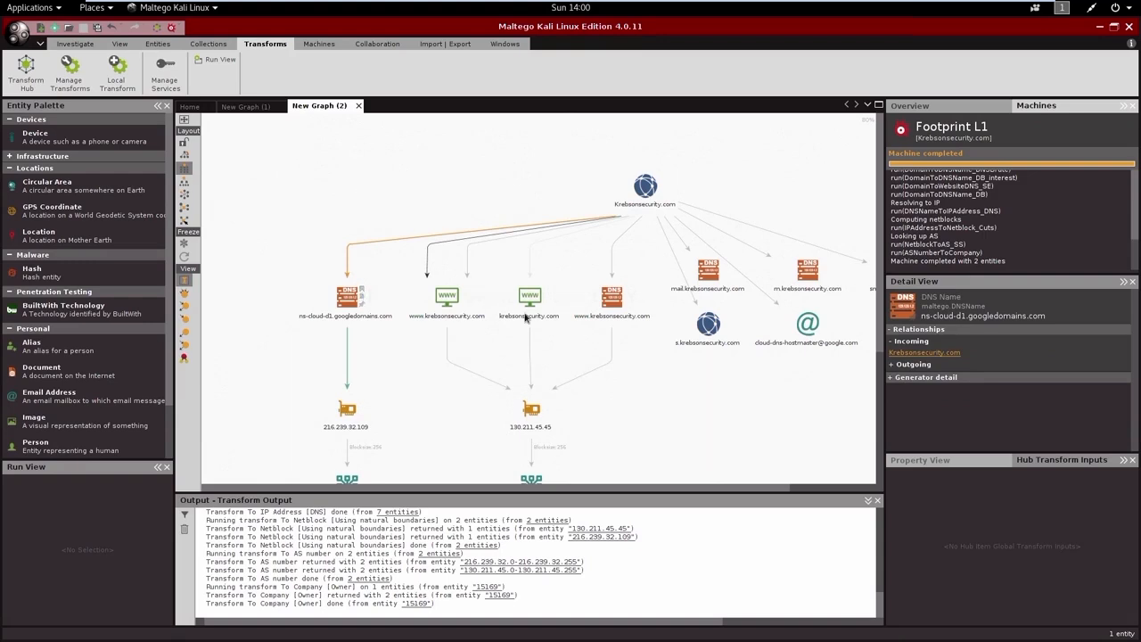
click(660, 385)
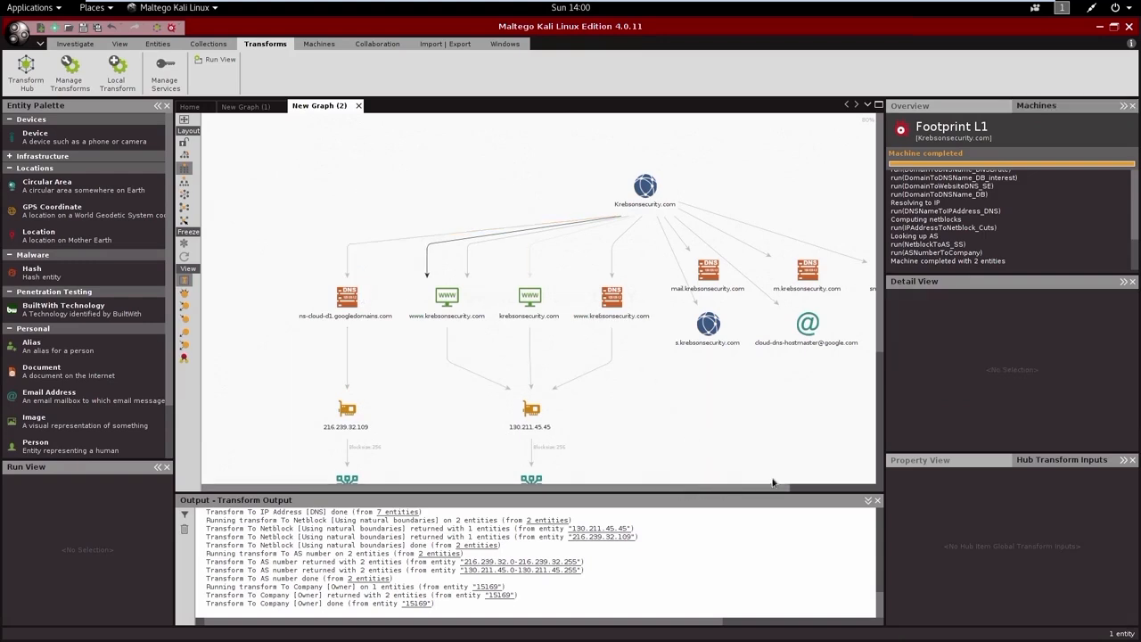
drag(674, 488, 775, 488)
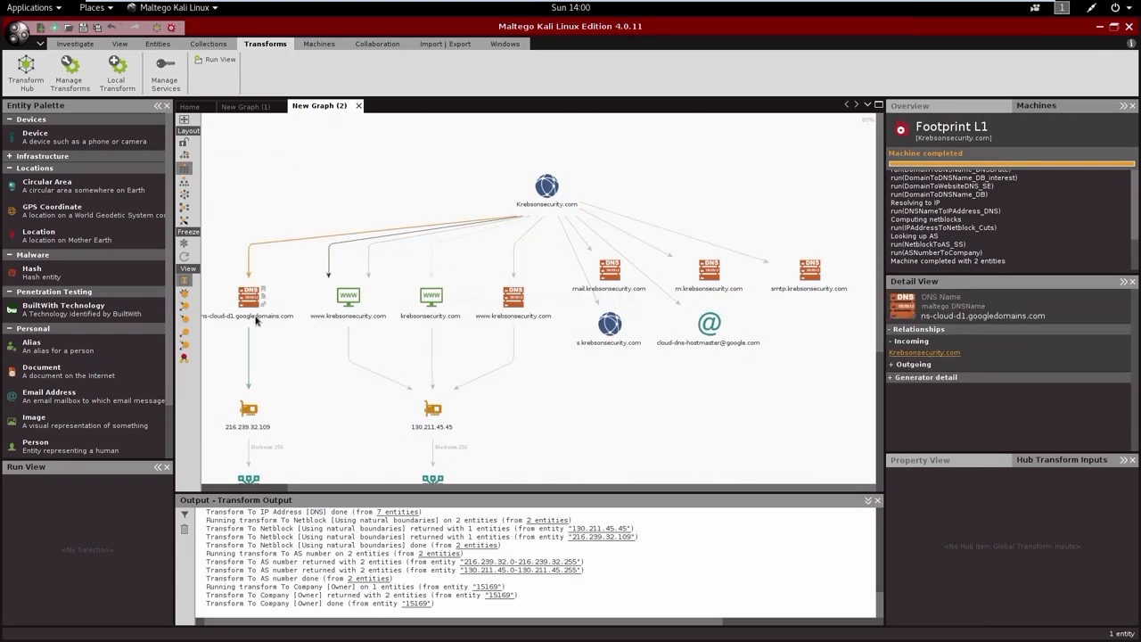
scroll(324, 418, down, 3)
scroll(324, 413, up, 2)
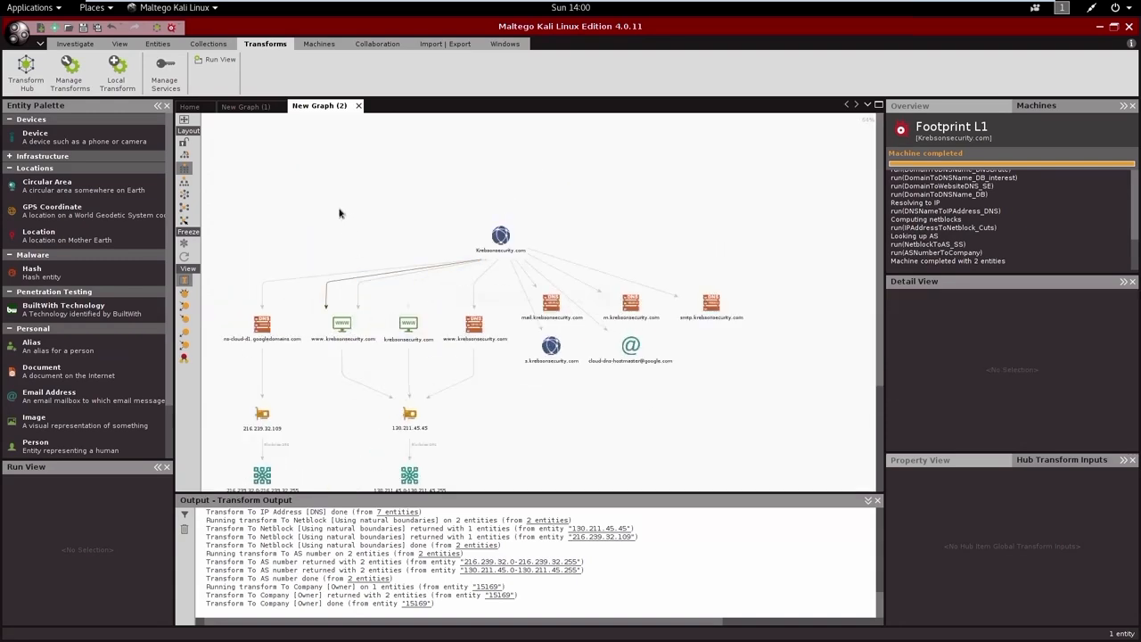
Step: Run the Company Stalker machine from the empty New Graph (1) with the domain name donaldjtrump.com
click(247, 107)
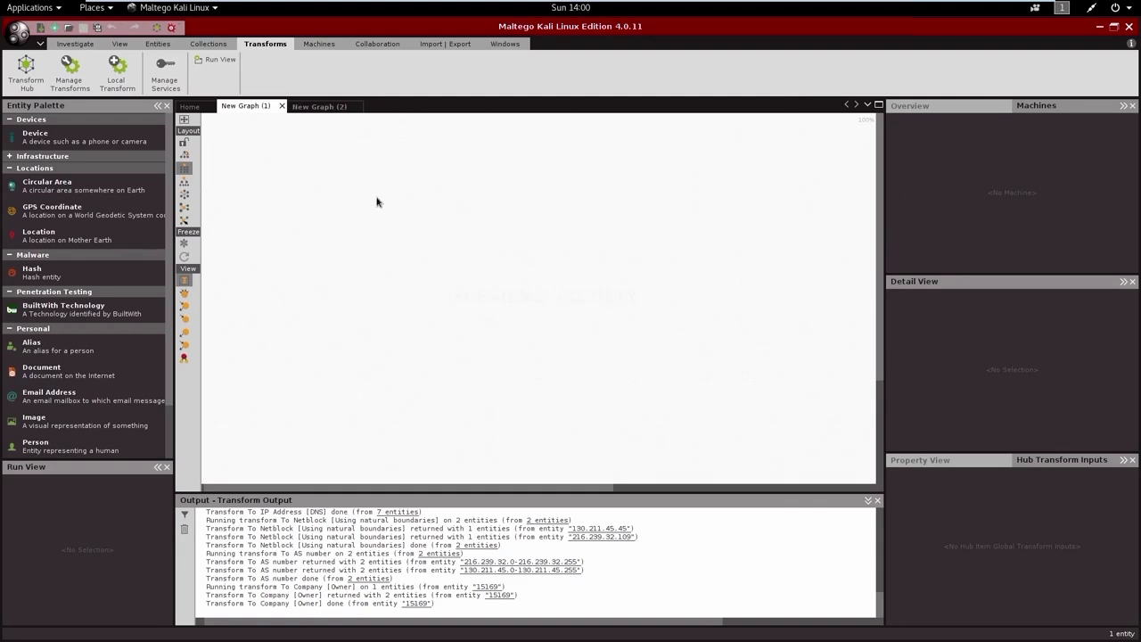
click(403, 231)
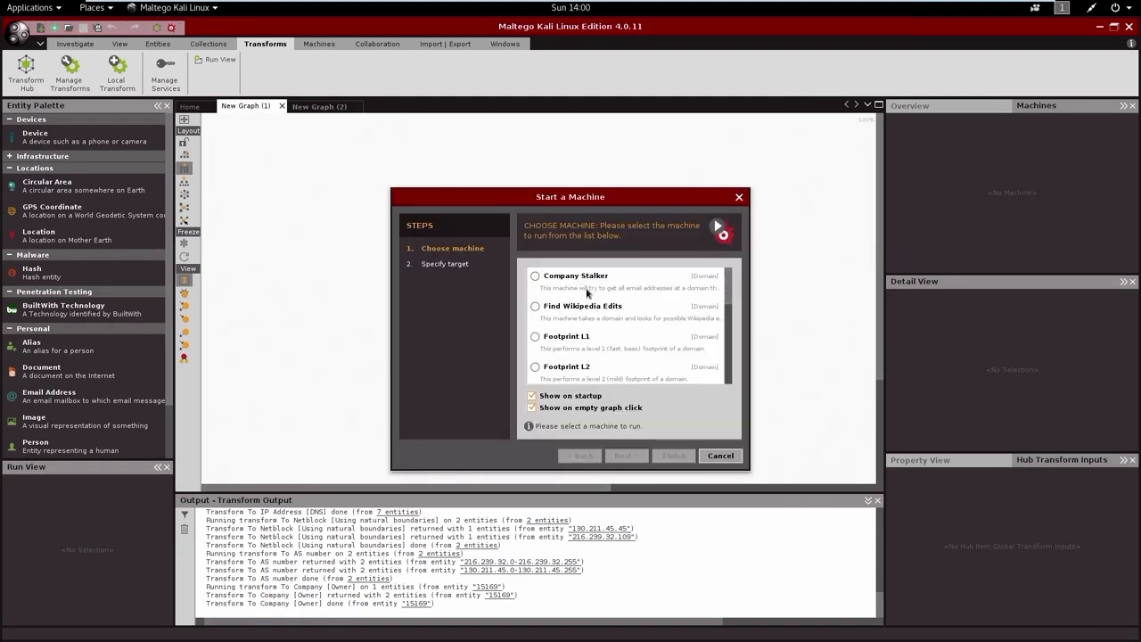
click(587, 290)
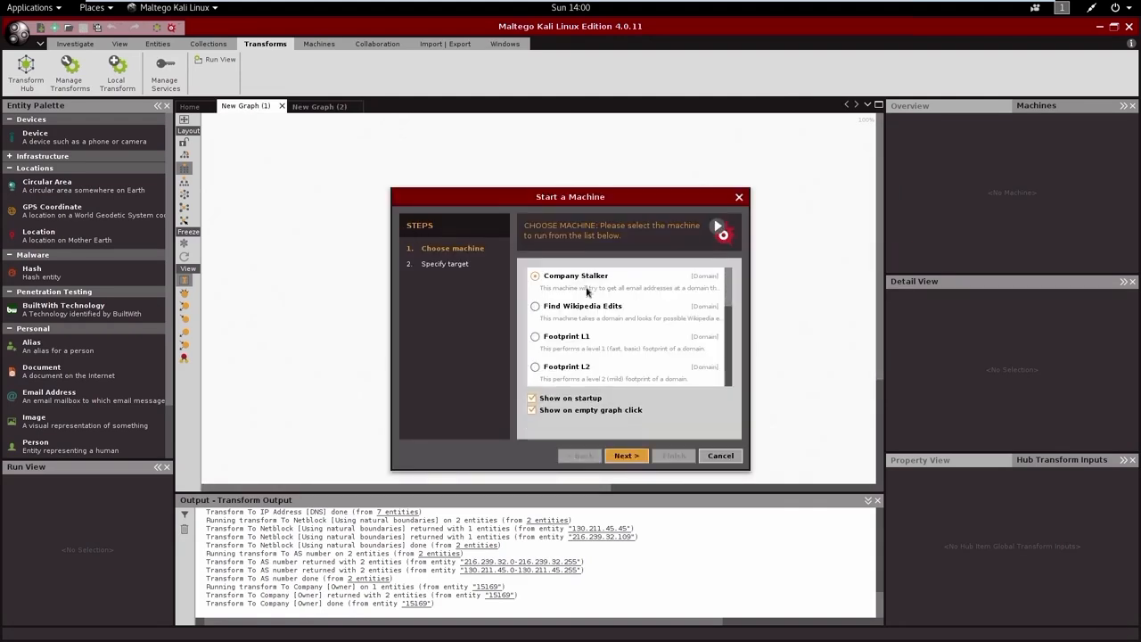
click(623, 456)
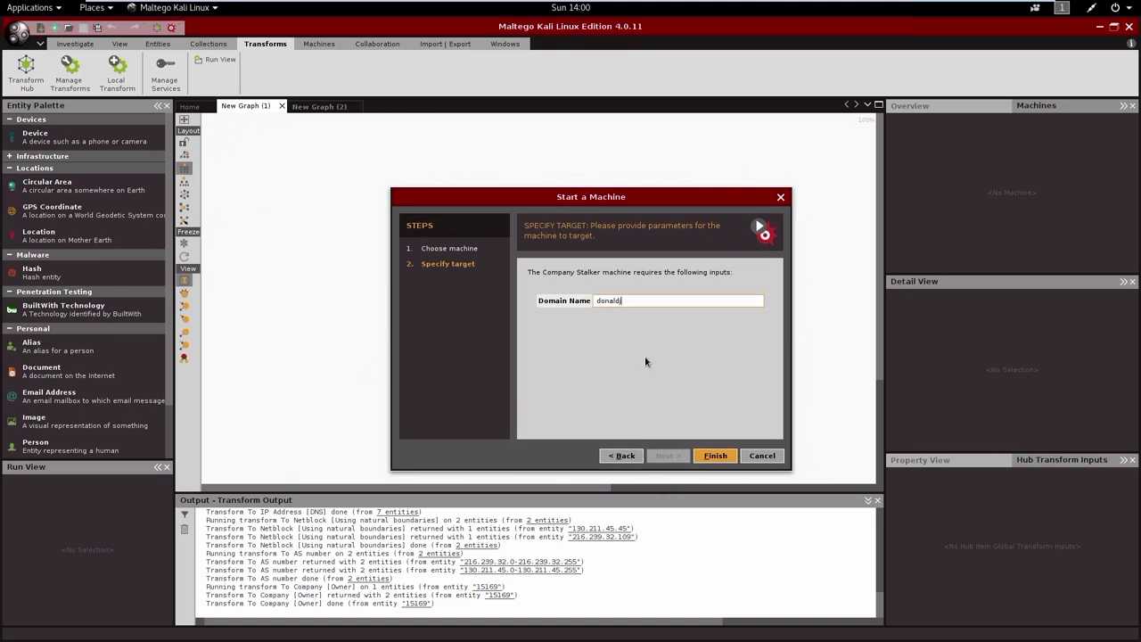
text(donaldjtrump.com)
click(710, 456)
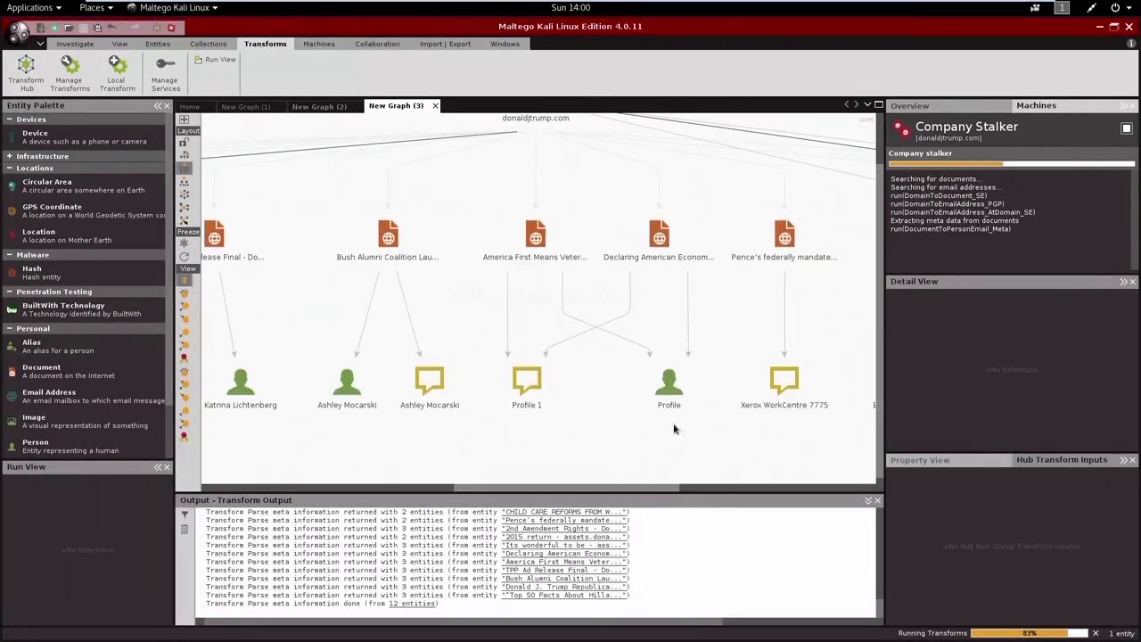
Step: Inspect the Profile person entity and the phrase entity linked to the Bush Alumni Coalition document in the donaldjtrump.com graph
click(668, 420)
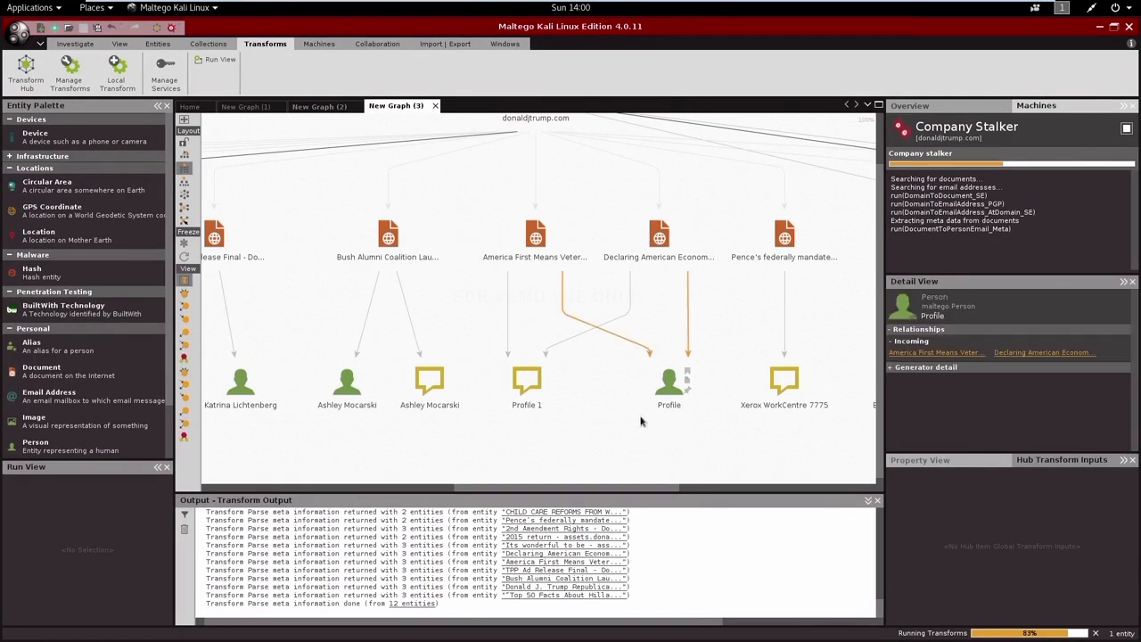
click(437, 403)
scroll(438, 405, down, 3)
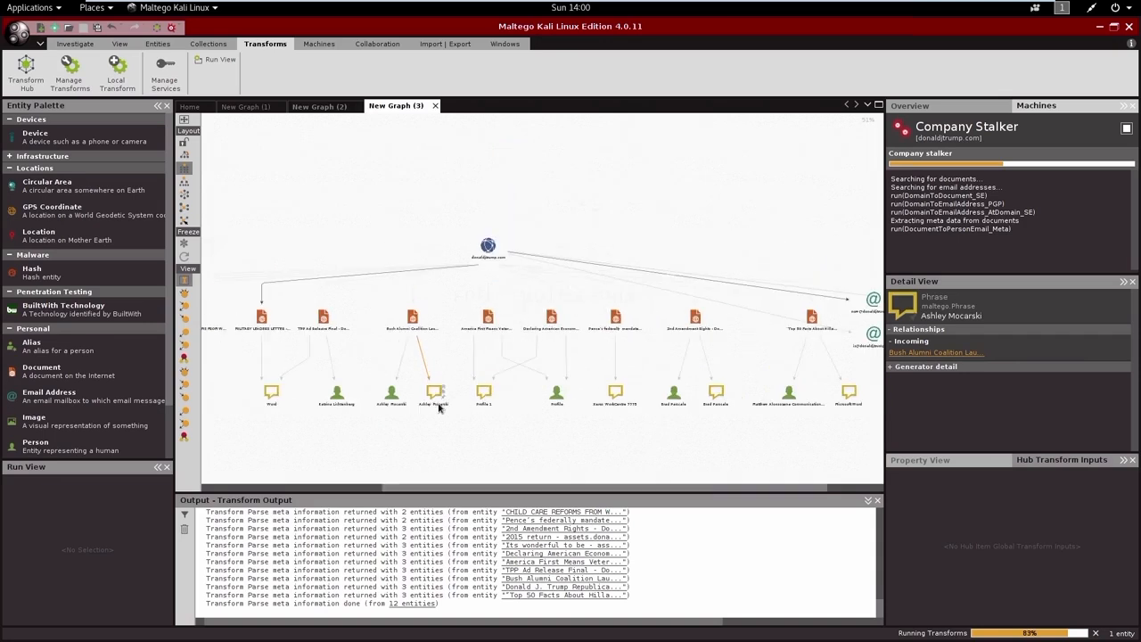
click(626, 438)
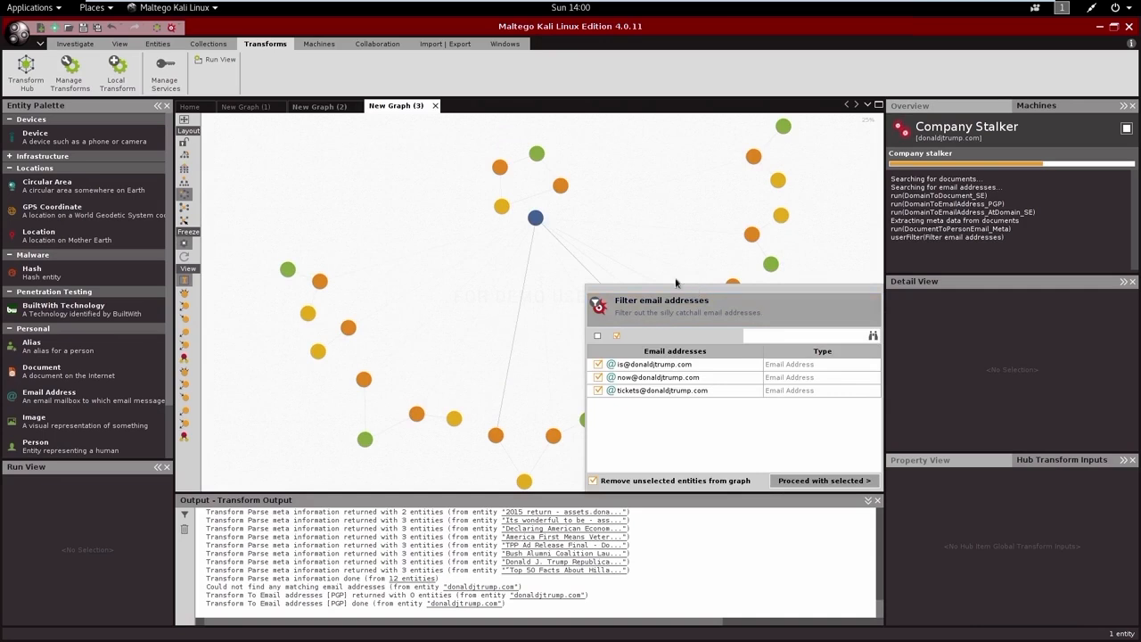
Step: Move the Filter email addresses dialog off the graph and inspect the Profile 1 phrase entity and its surrounding links
scroll(479, 321, up, 2)
scroll(493, 287, up, 2)
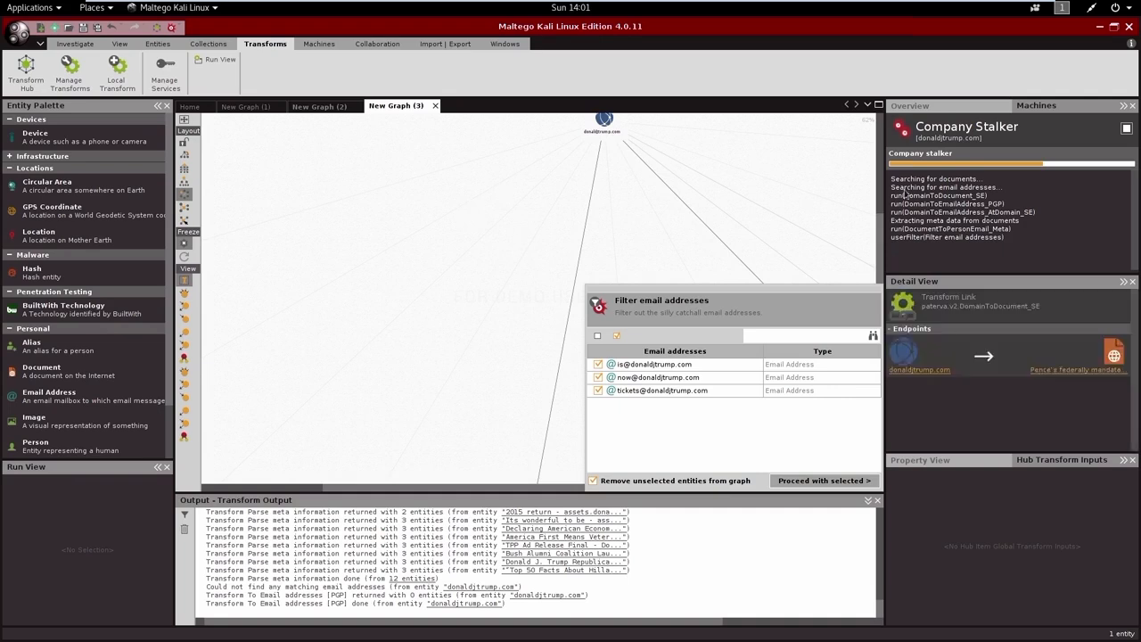
drag(885, 225, 877, 229)
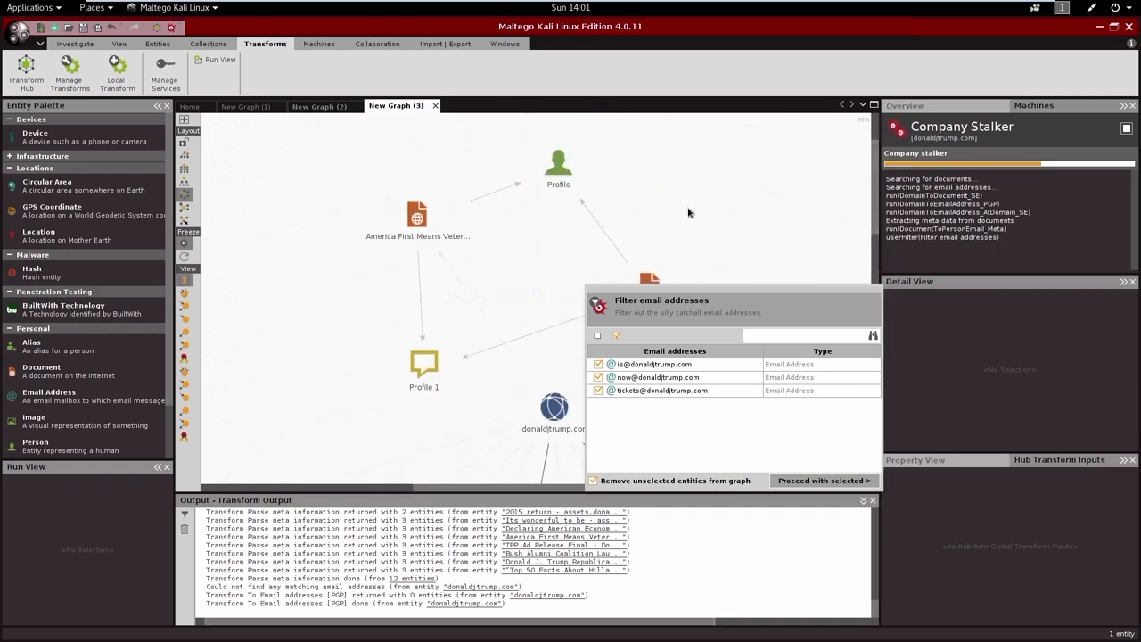
drag(693, 294, 951, 419)
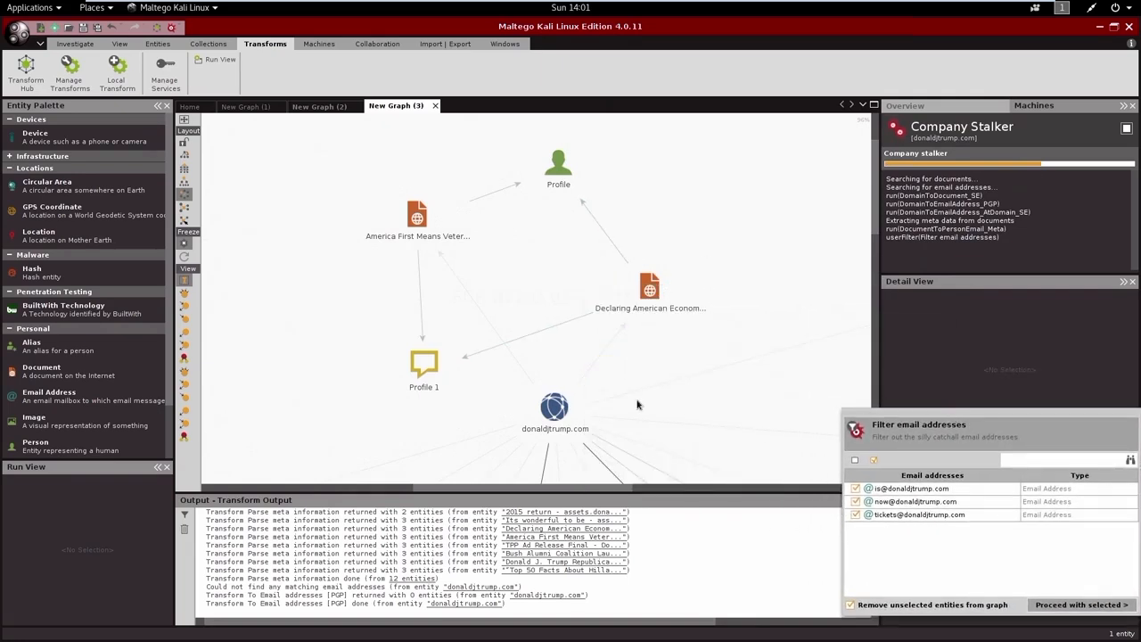
click(425, 366)
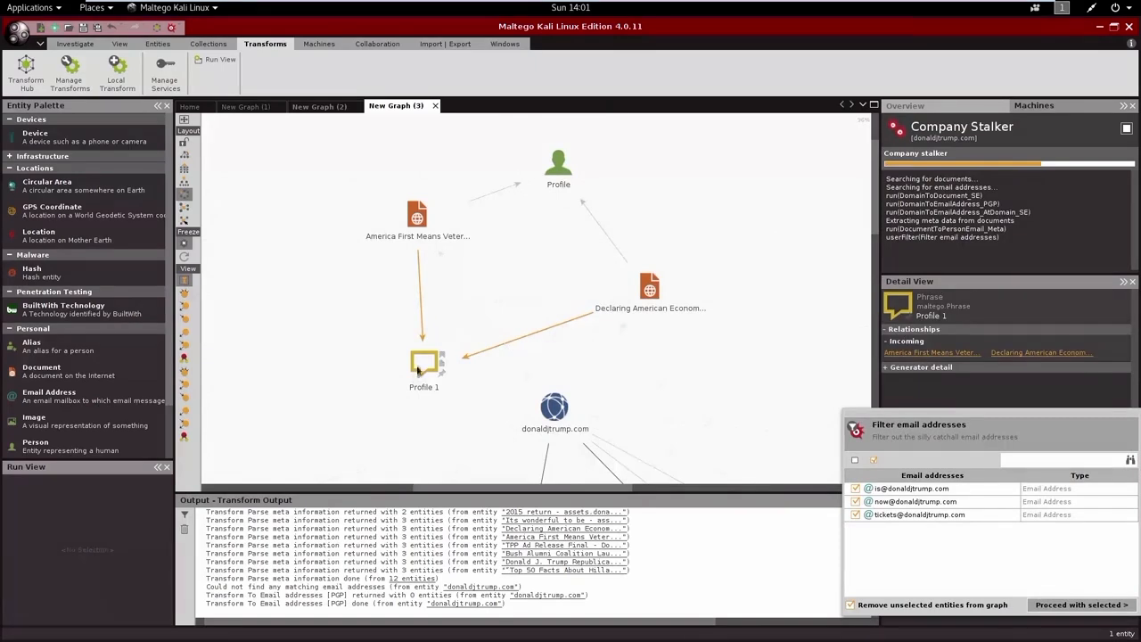
scroll(427, 319, down, 5)
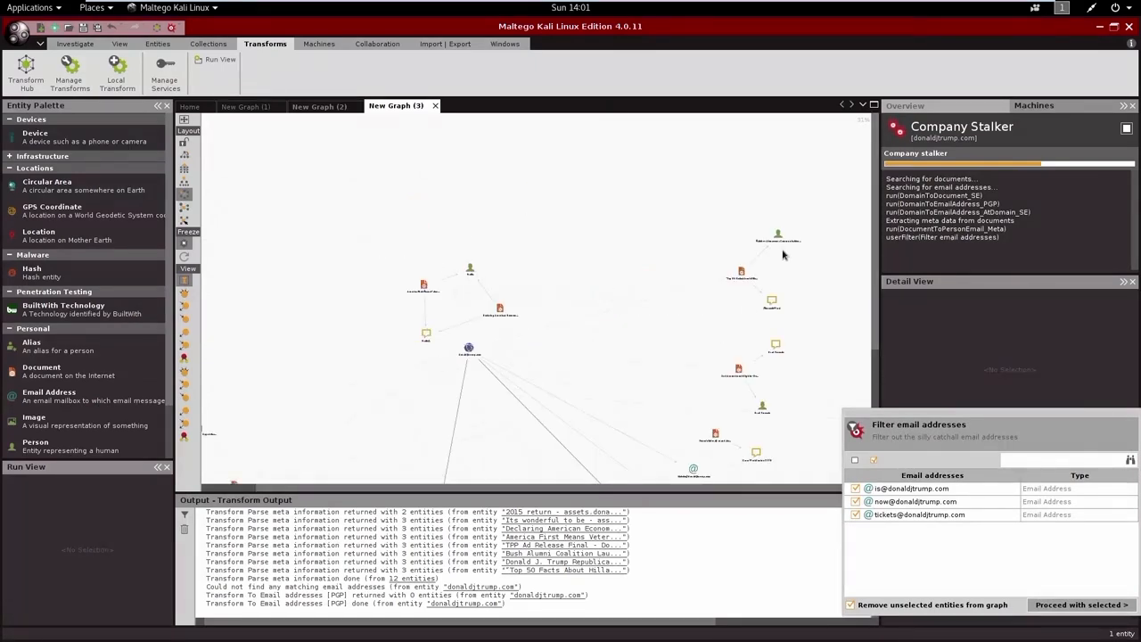
Step: Inspect the person entity linked to the "Top 50 Facts About Hilla..." document and the Xerox WorkCentre 7775 phrase linked to "Pence's federally mandate..."
scroll(783, 256, up, 4)
click(779, 220)
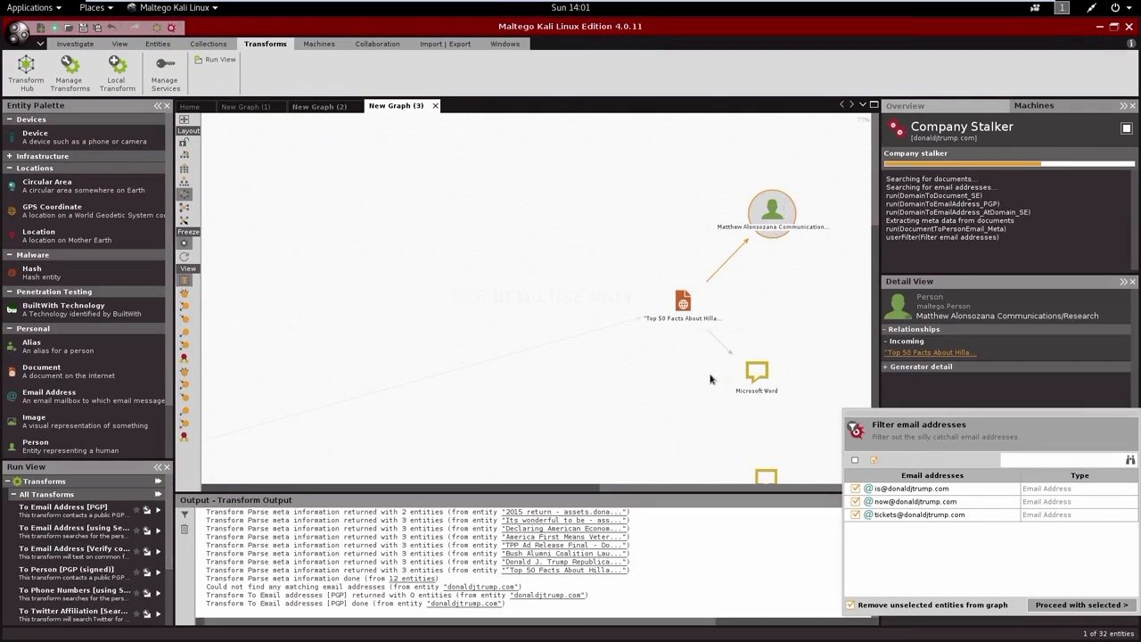
scroll(716, 381, down, 2)
drag(647, 432, 645, 345)
drag(875, 228, 872, 303)
scroll(574, 389, up, 4)
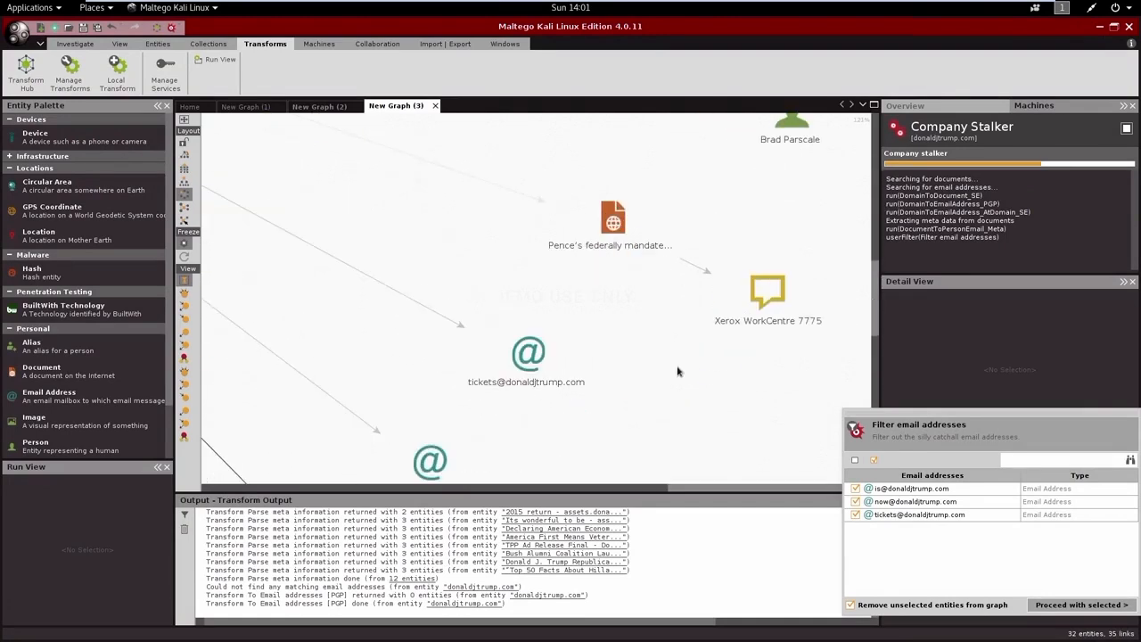
Step: Inspect the phrase entity linked to the "Its wonderful to be - ass..." document and the "2015 return" document in the donaldjtrump.com graph
scroll(574, 388, down, 8)
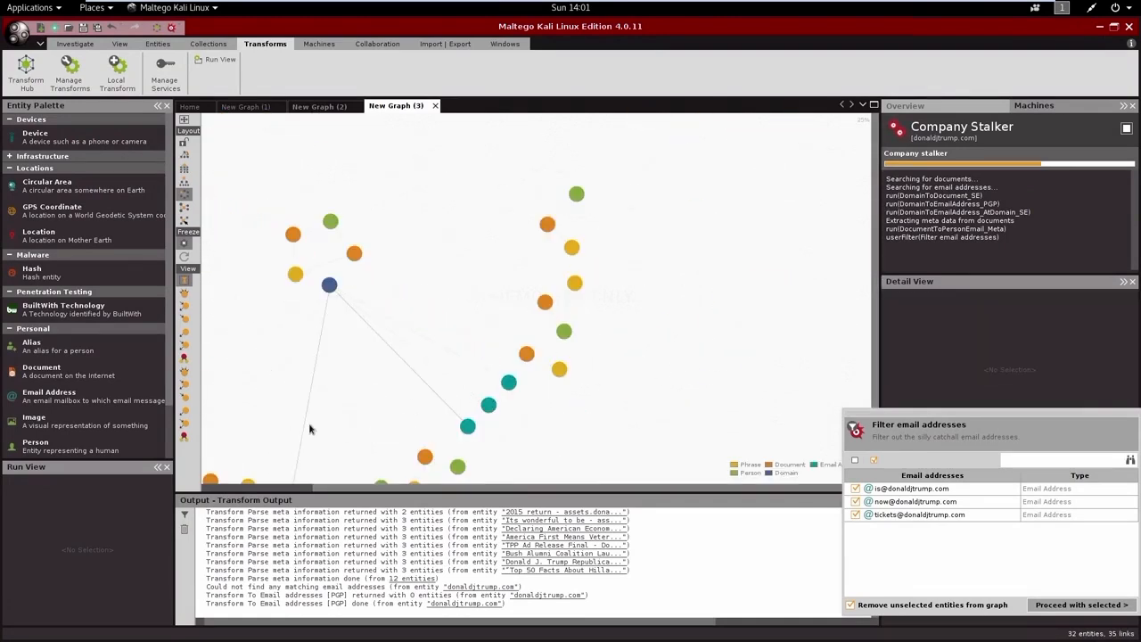
scroll(279, 464, up, 10)
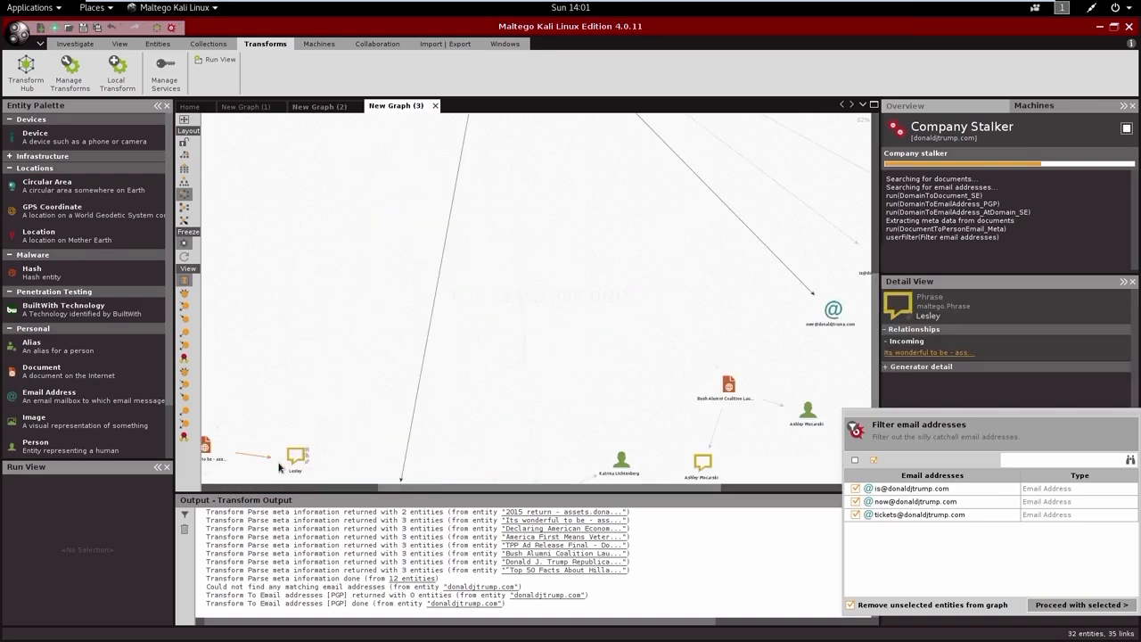
scroll(382, 446, down, 3)
drag(392, 488, 276, 492)
drag(873, 354, 894, 272)
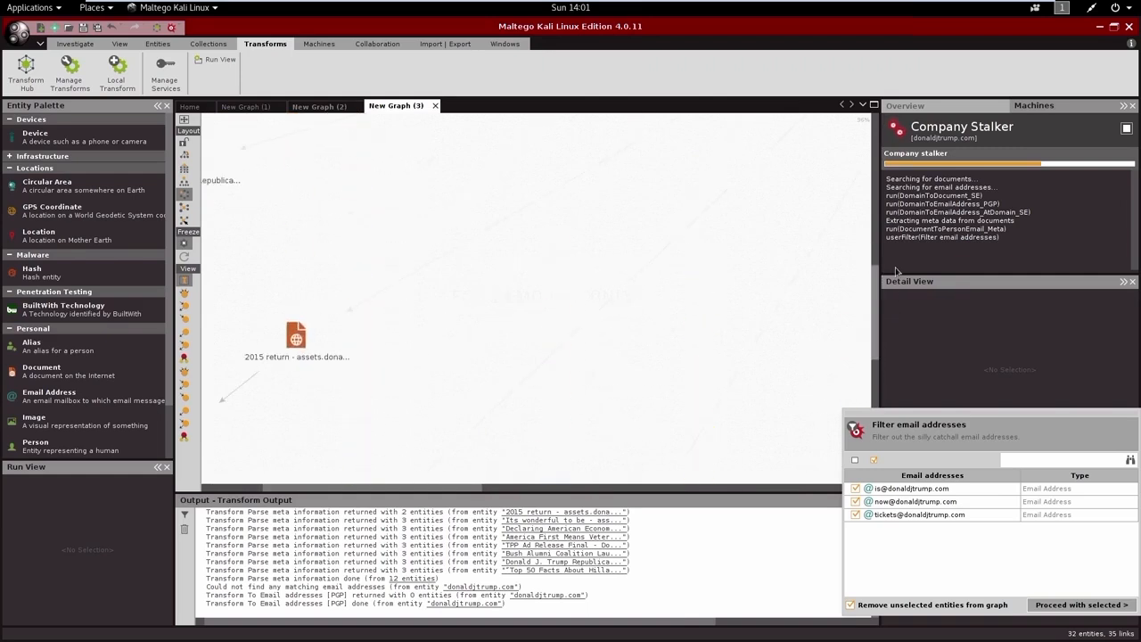
scroll(544, 287, down, 7)
scroll(645, 219, up, 5)
scroll(637, 218, down, 5)
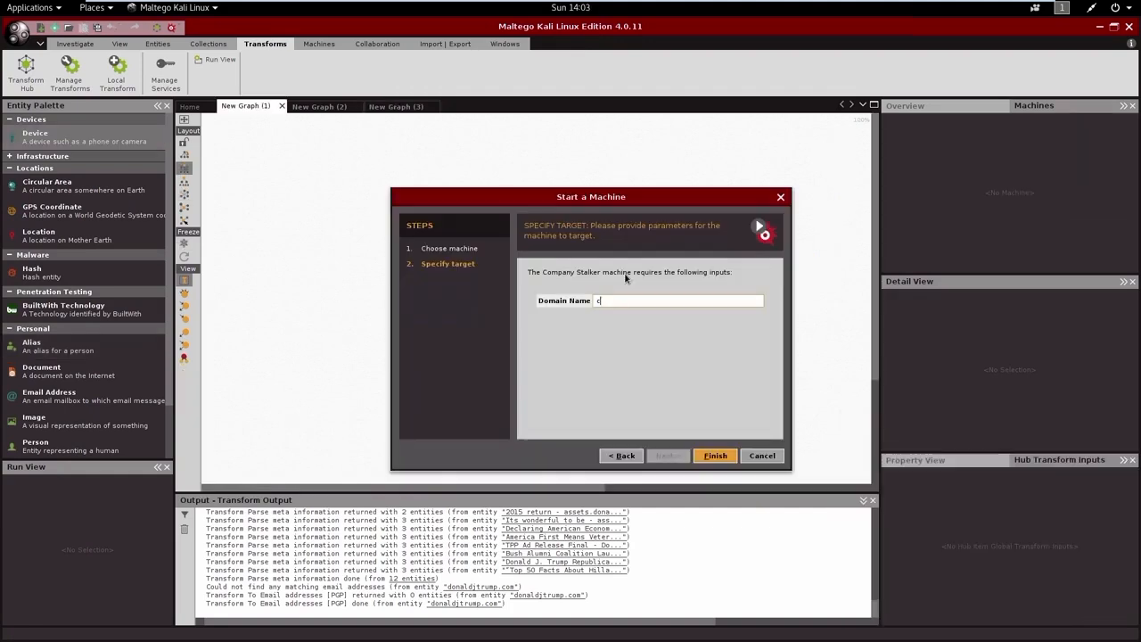
Step: Run the Company Stalker machine with the domain name clintonmail.com and move the Filter email addresses dialog off the resulting graph
text(clintonemail.com)
click(622, 304)
key(BackSpace)
click(715, 455)
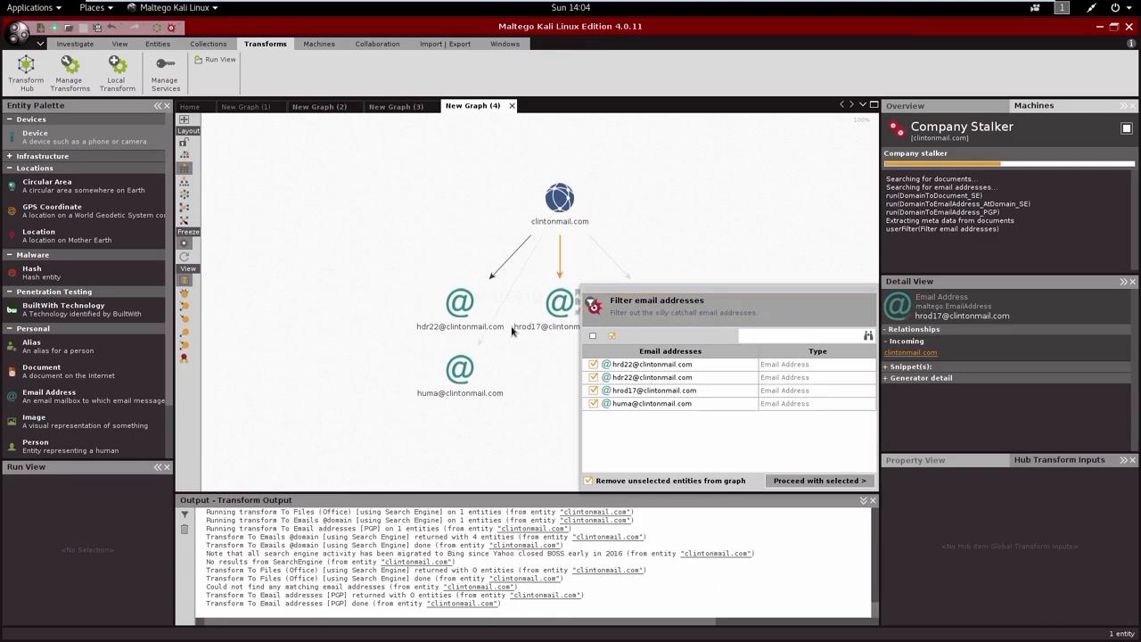
drag(635, 298, 825, 386)
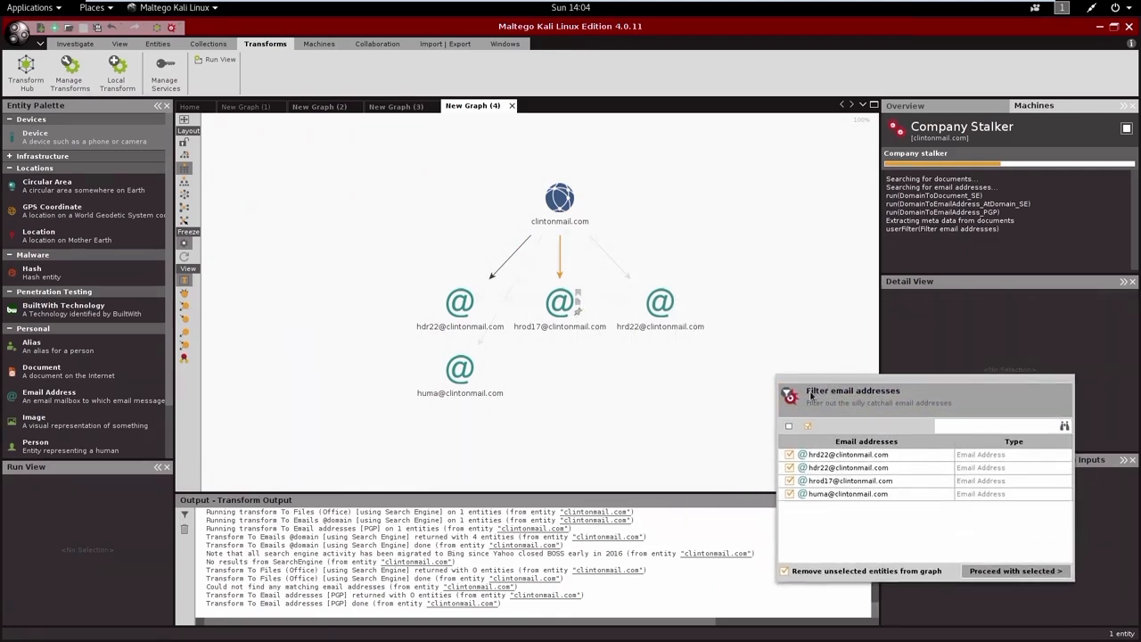